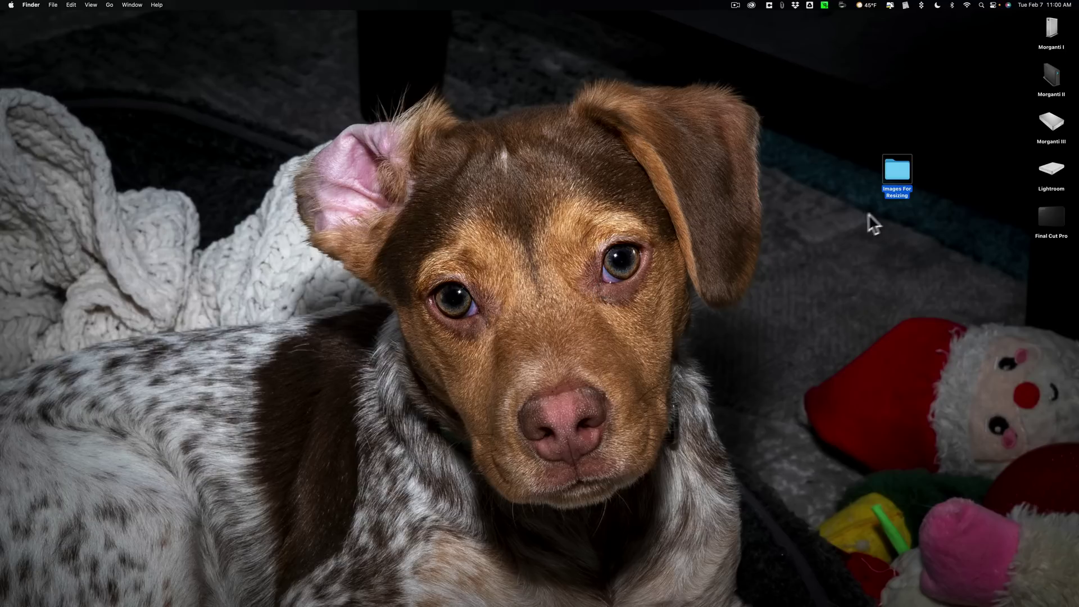
In Images For Resizing, Quick Look the lighthouse PSD, deer JPEG and duckling JPEG photos.
double_click(897, 168)
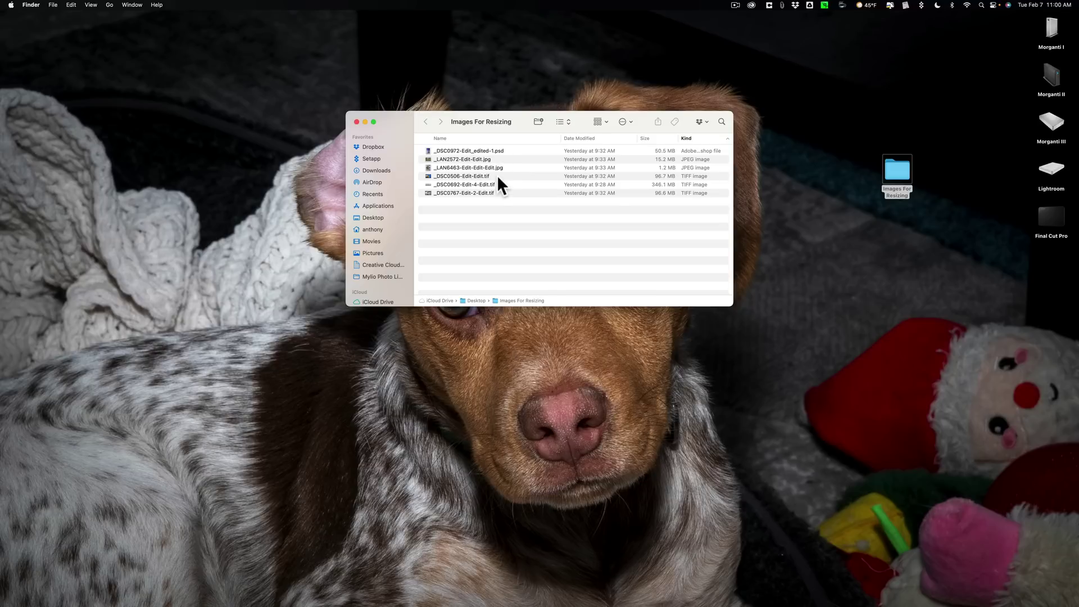
click(483, 151)
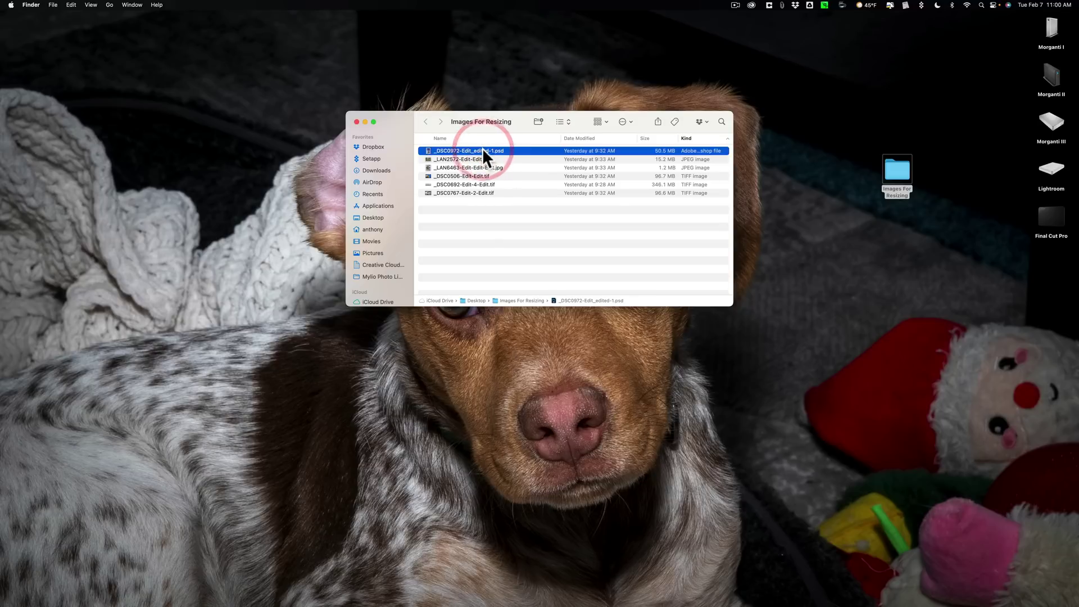
key(space)
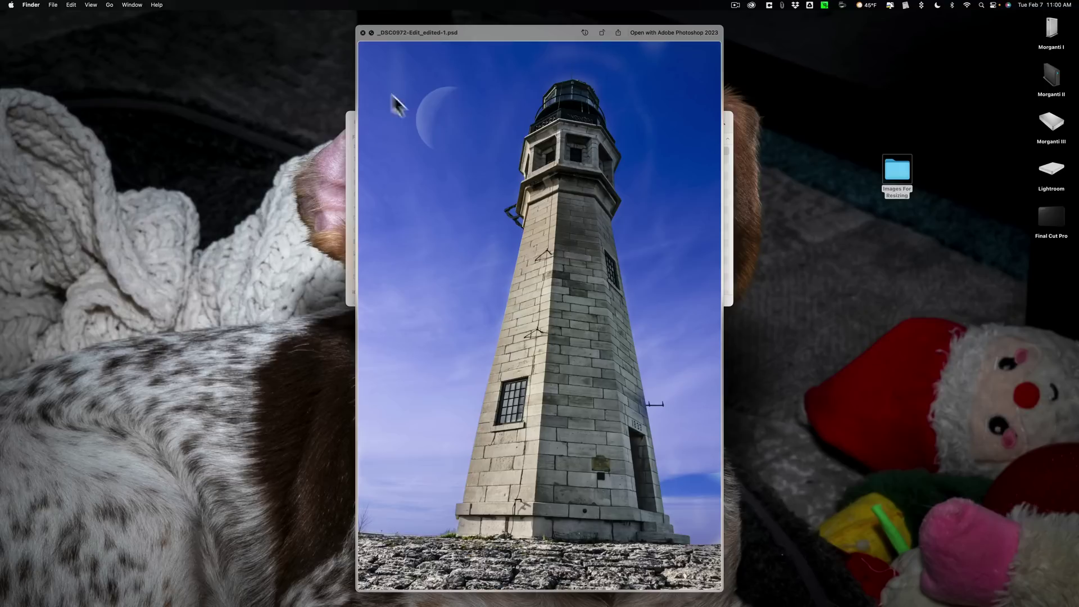
click(364, 32)
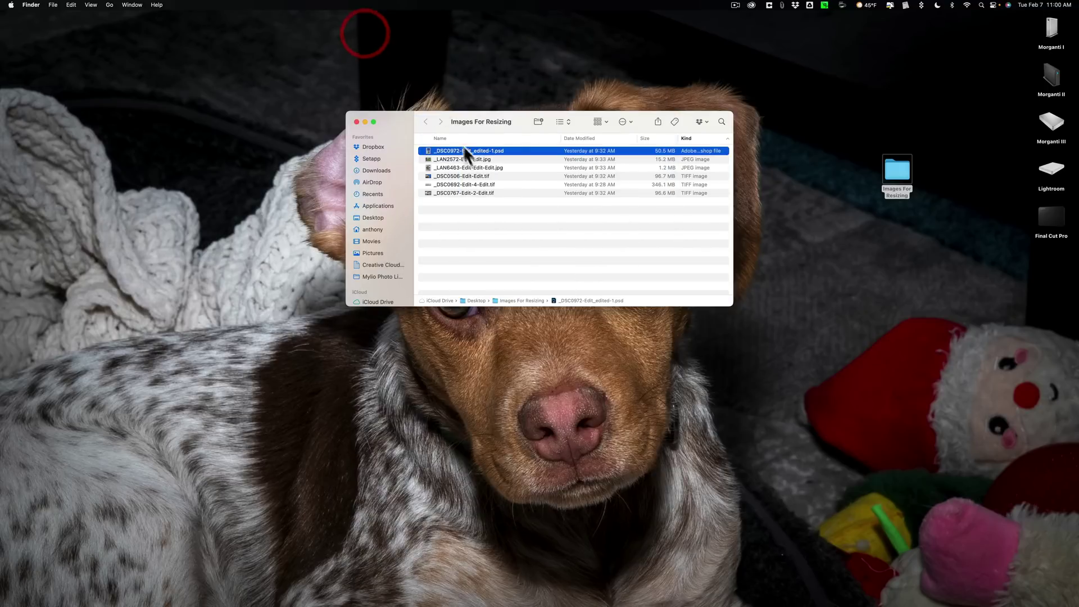
click(468, 160)
key(space)
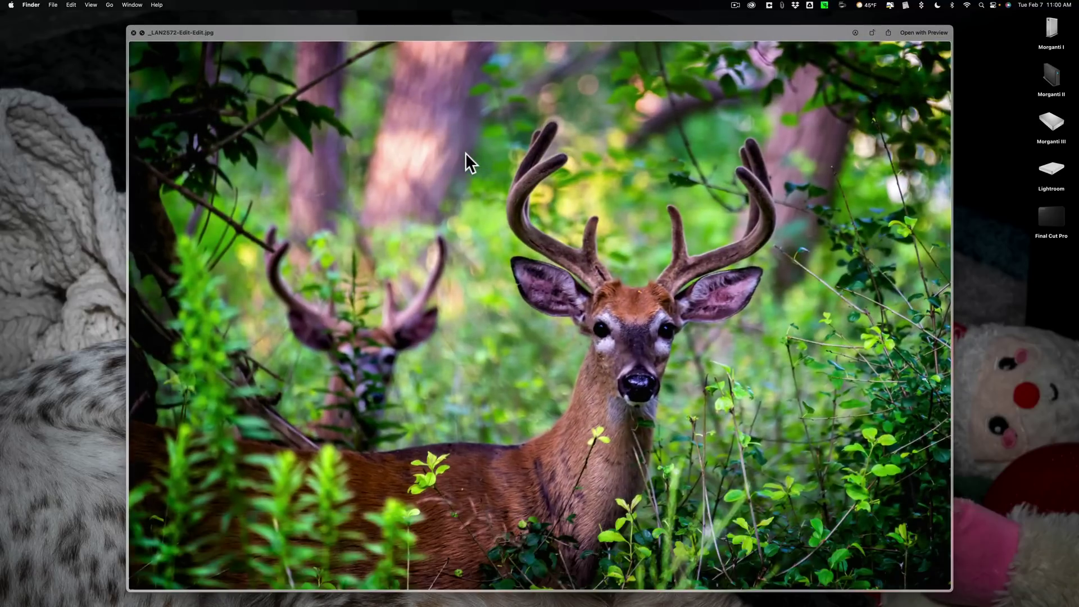
key(space)
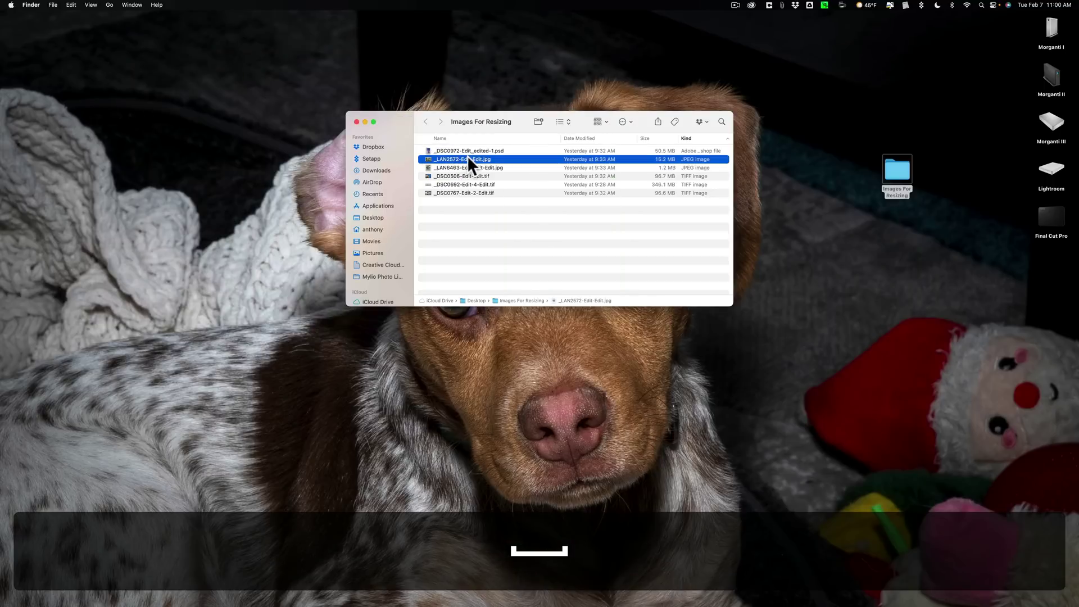
click(467, 164)
key(space)
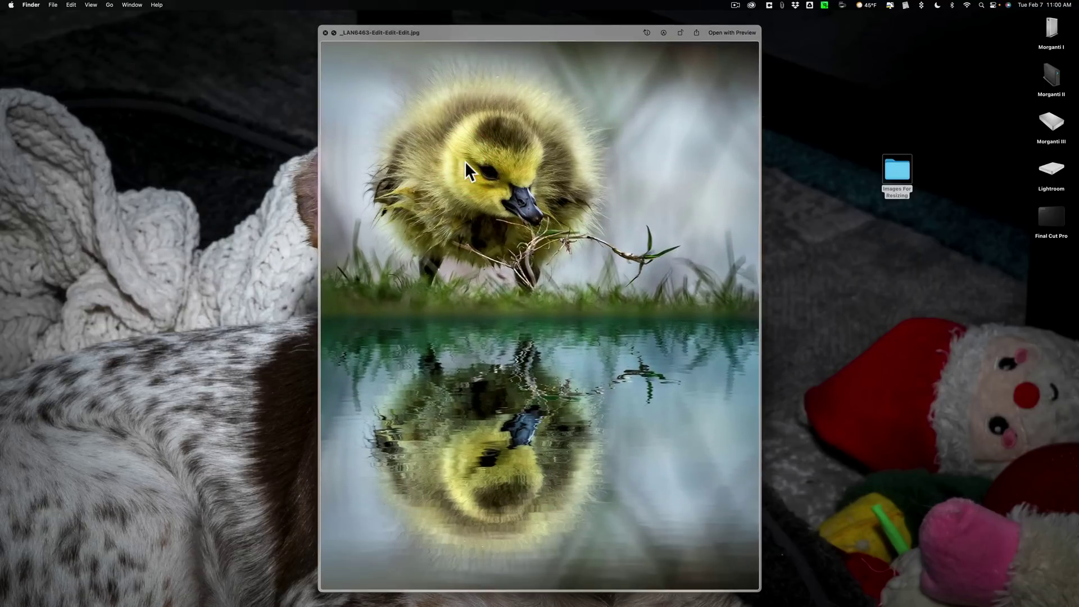
key(space)
Preview the clownfish, harbour panorama and pier TIFFs, then close the folder window.
click(461, 175)
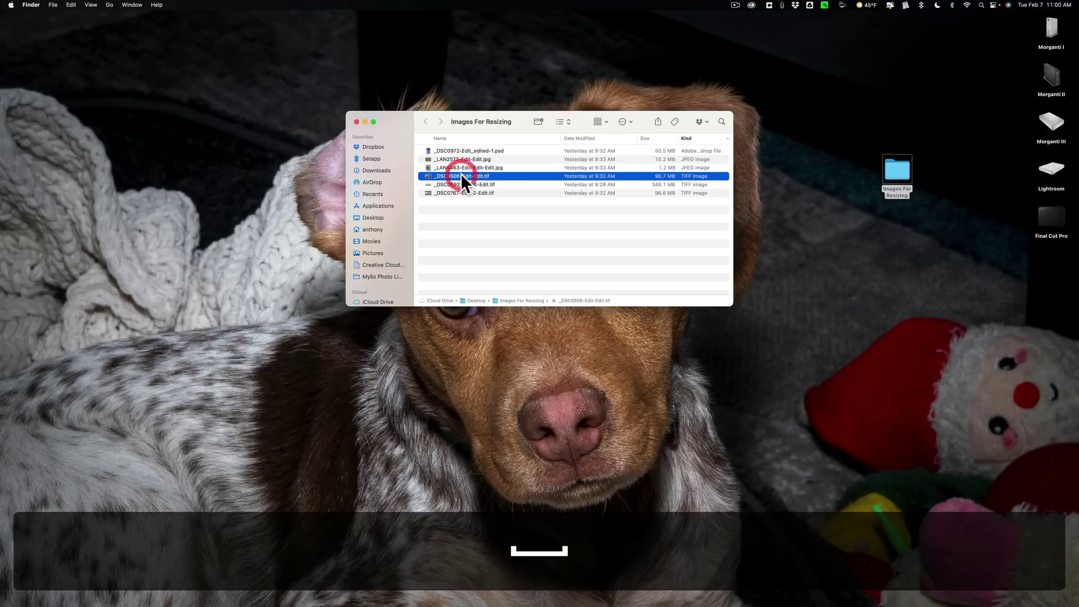
key(space)
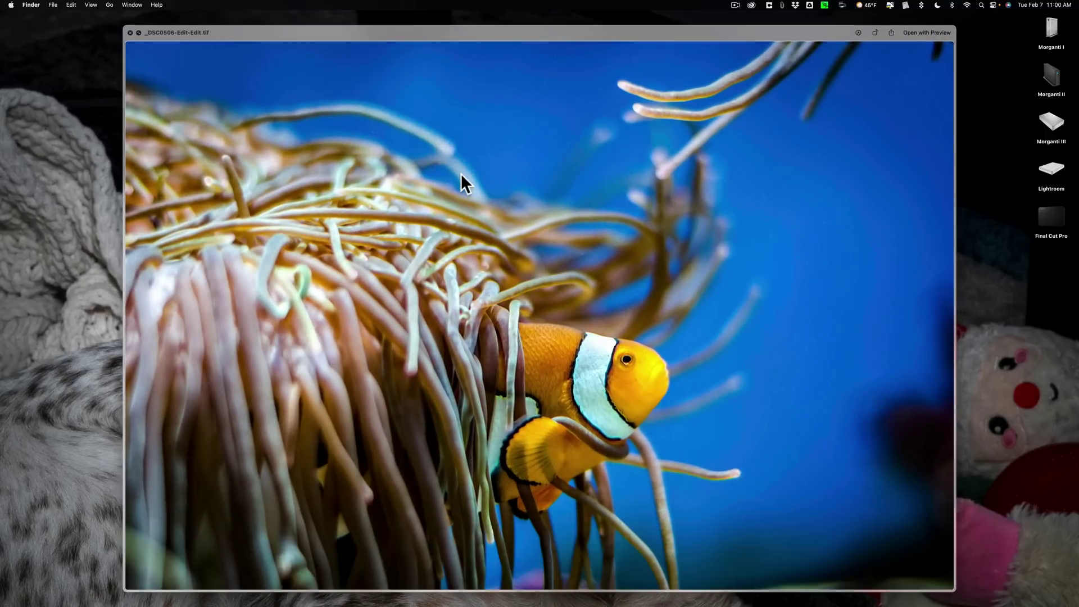
key(space)
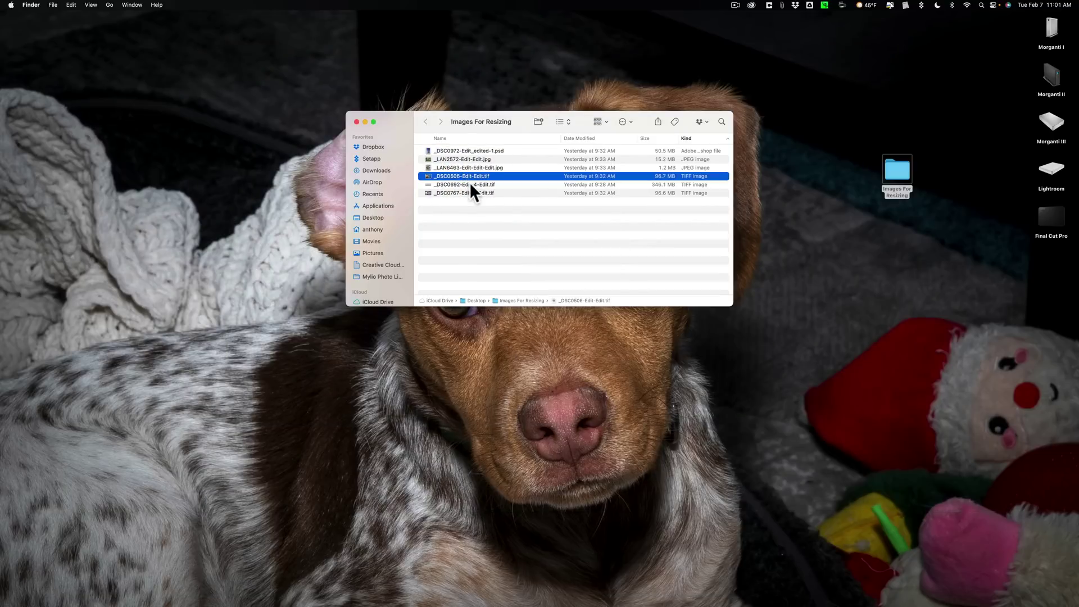
click(470, 184)
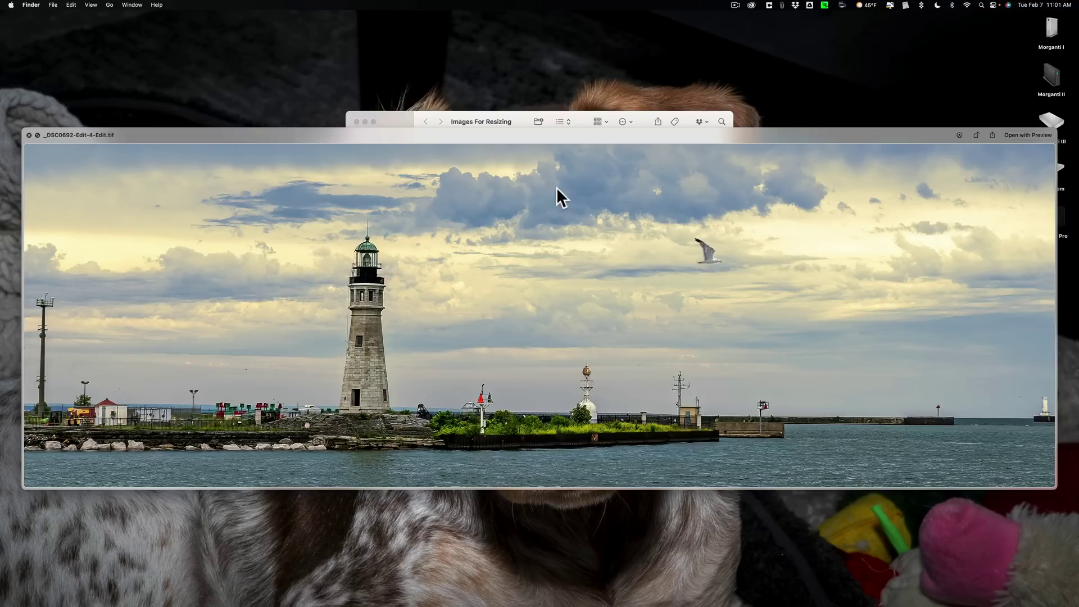
click(29, 136)
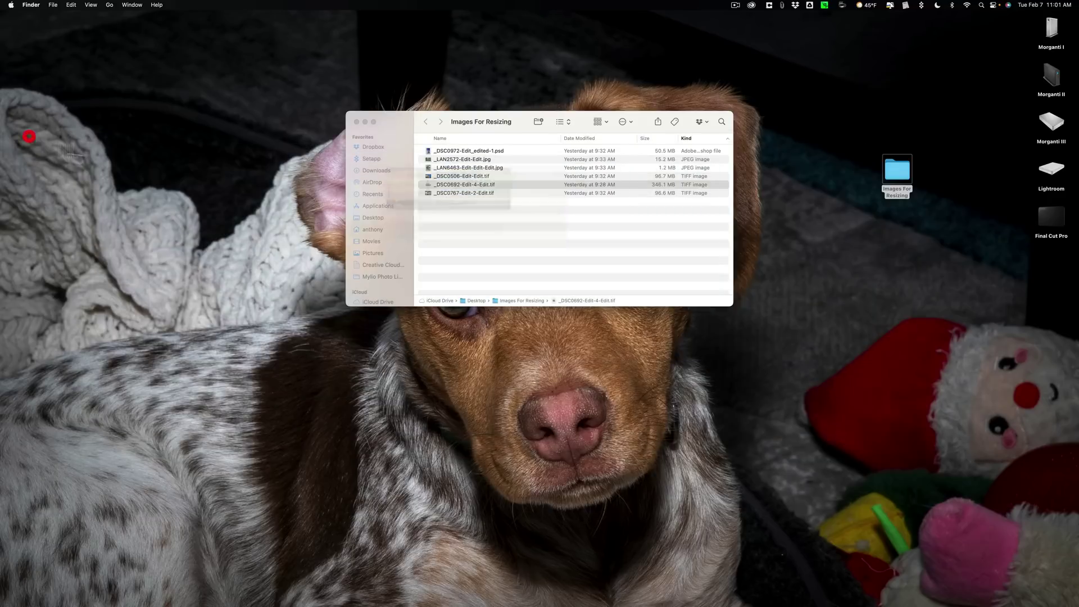
click(458, 192)
key(space)
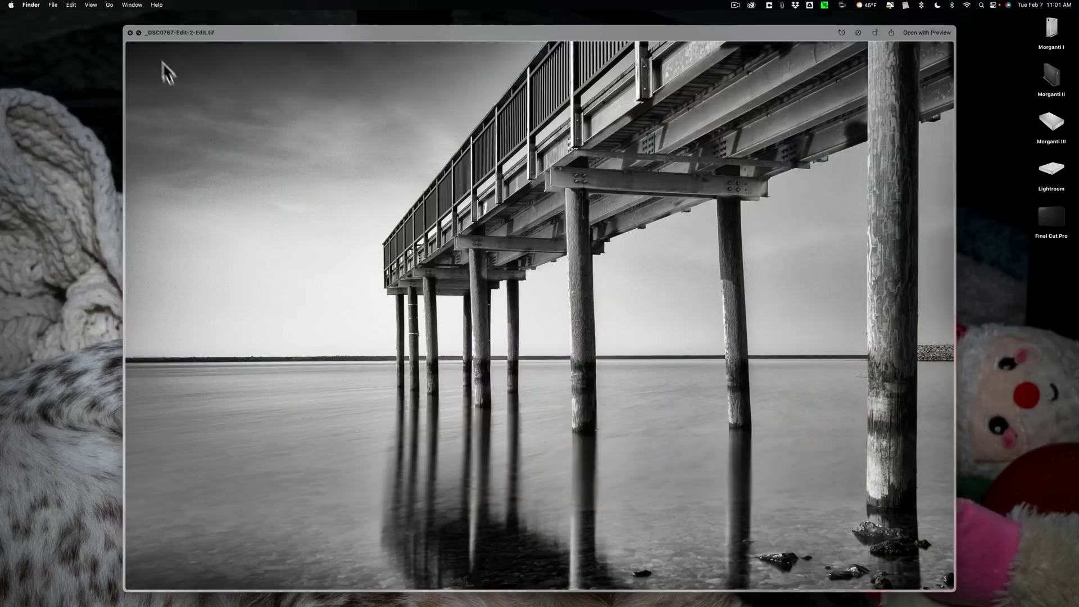
click(131, 33)
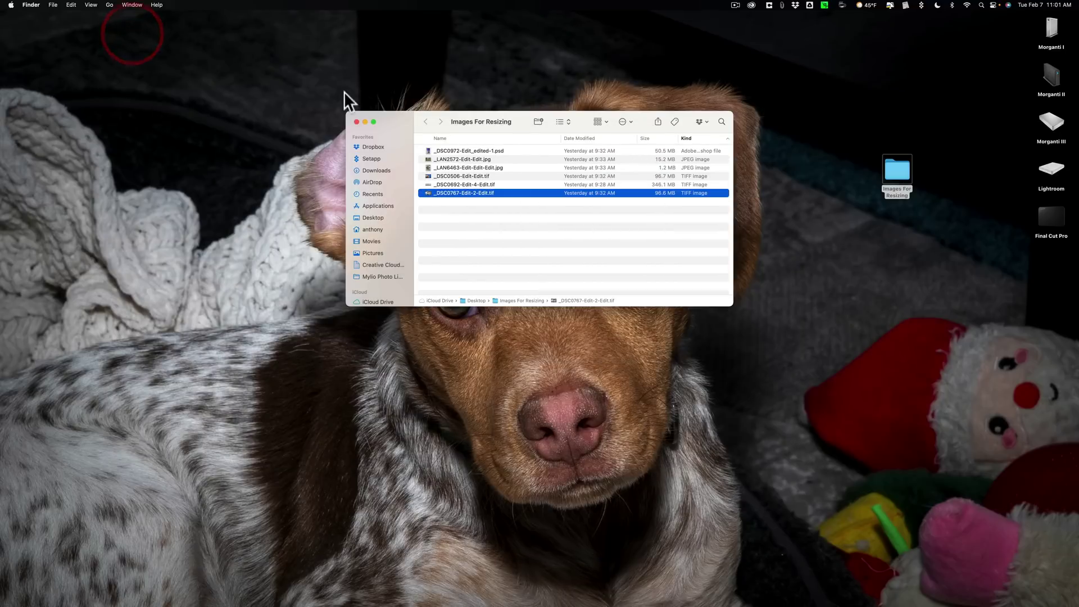
click(356, 122)
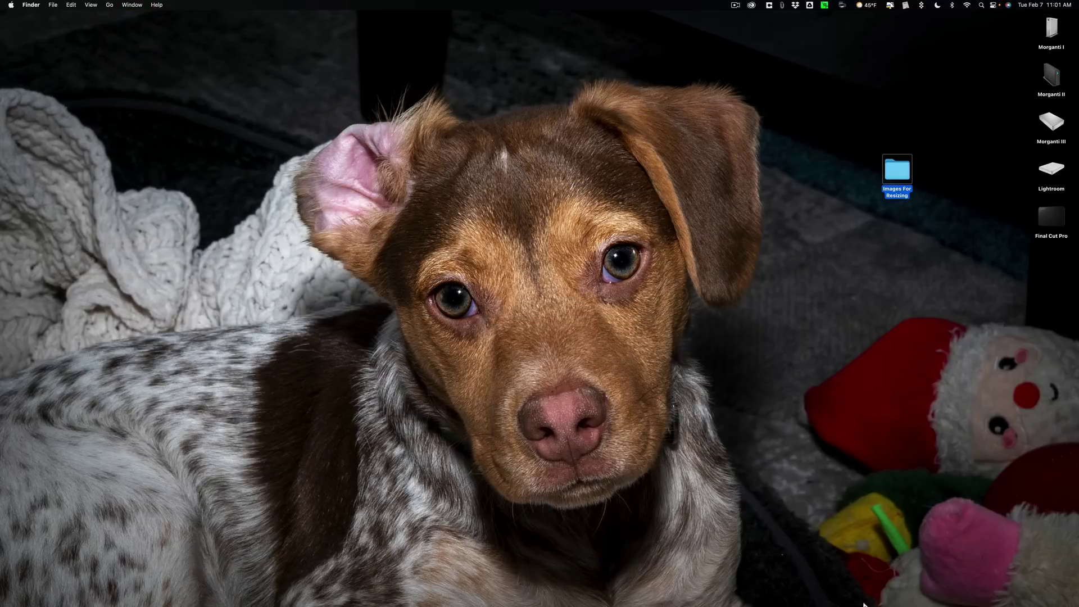
Launch Photoshop from the Dock and open File > Scripts > Image Processor.
mouse_move(876, 600)
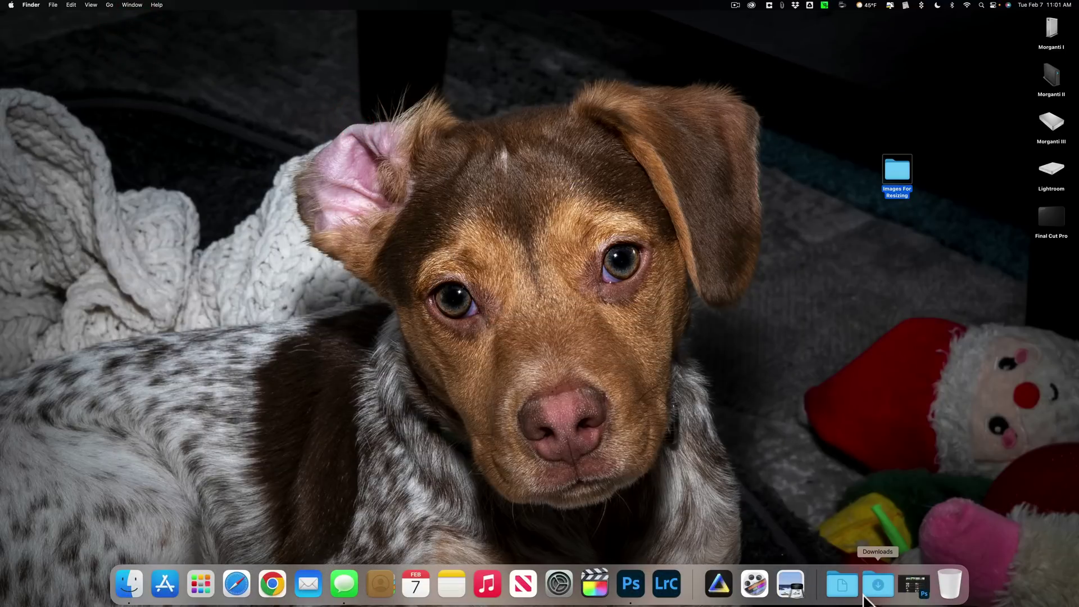
click(630, 585)
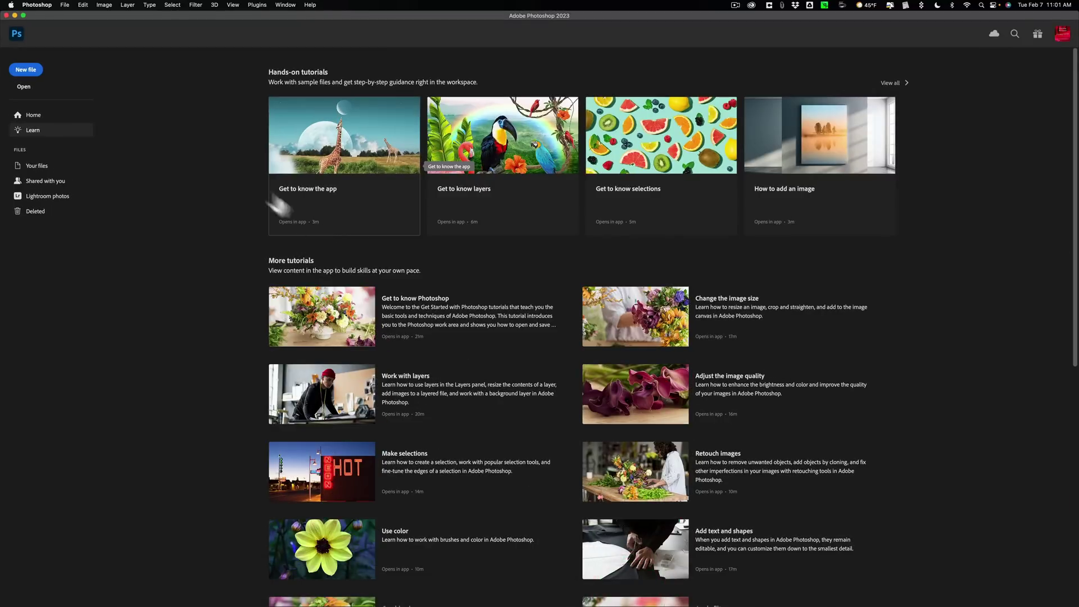
click(65, 5)
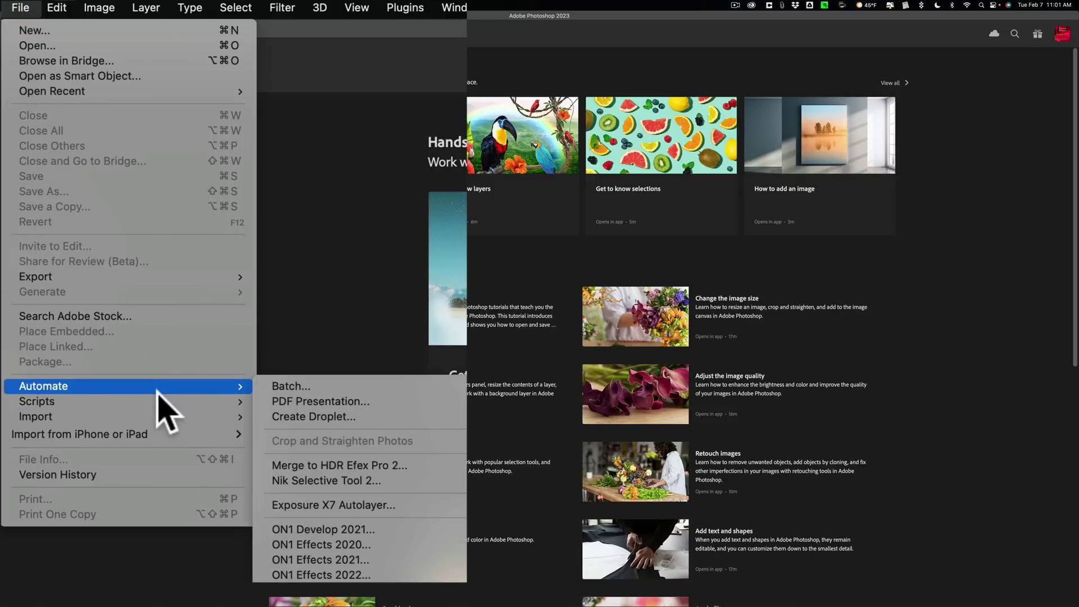
mouse_move(161, 395)
click(292, 402)
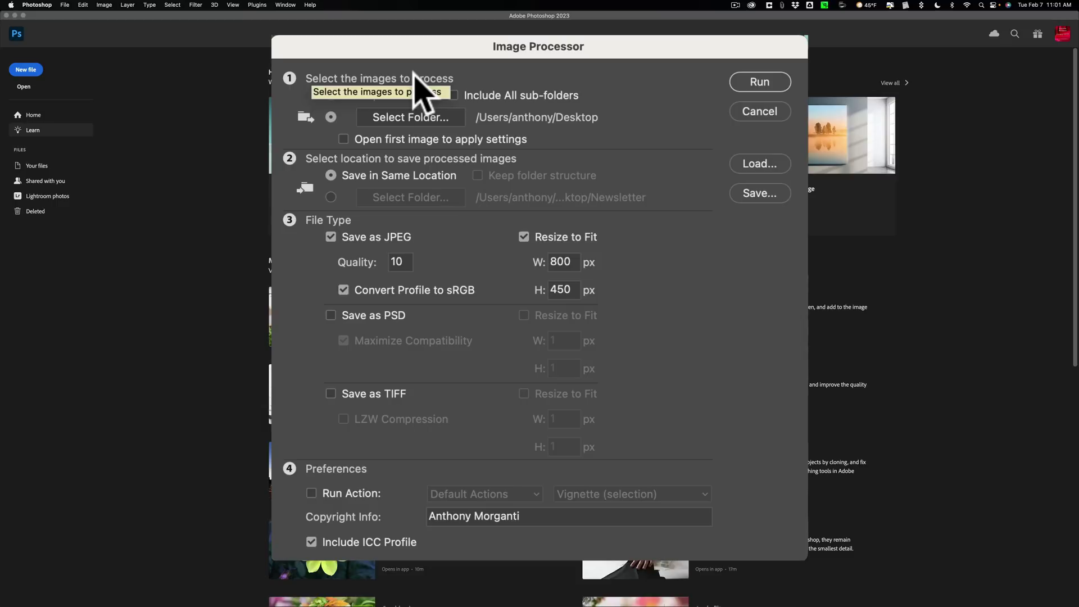
Choose the Desktop's Images For Resizing folder as the Image Processor source folder.
click(432, 118)
click(517, 248)
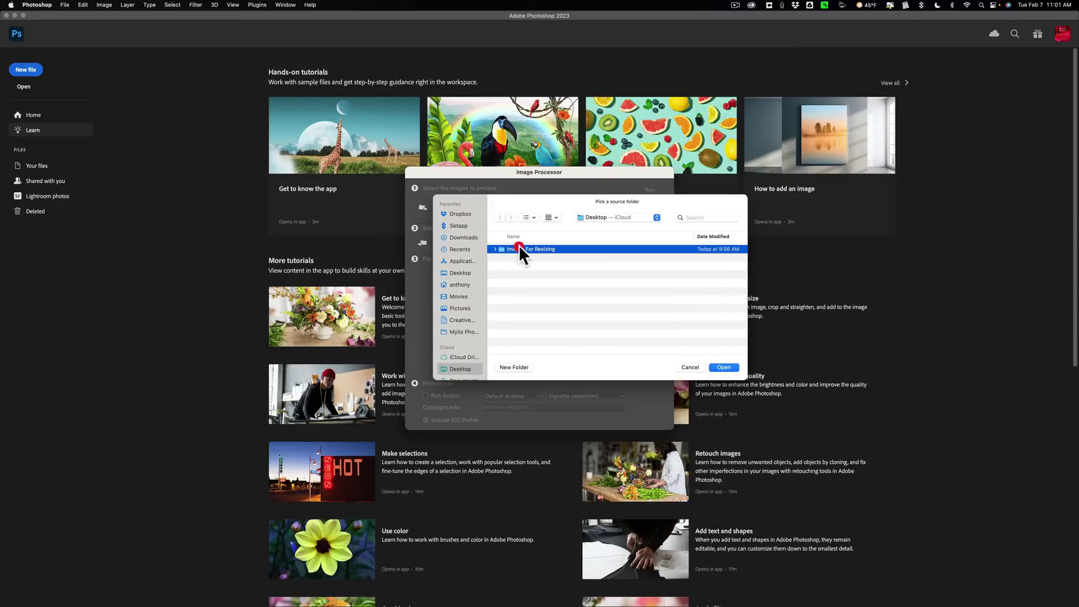
click(724, 367)
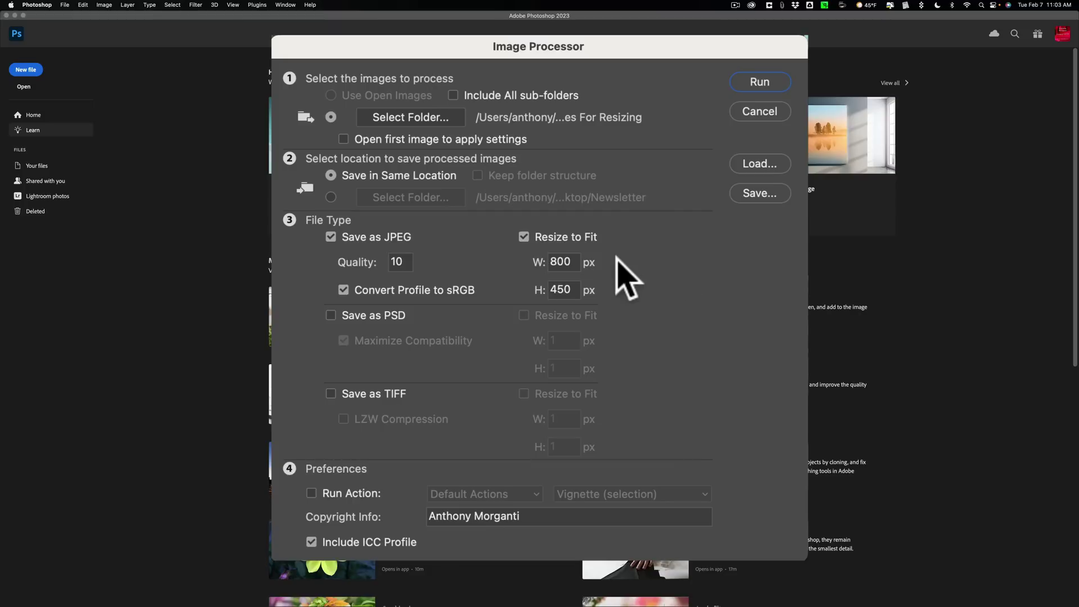
Change the JPEG Resize to Fit size from 800 × 450 to W 900, H 600 px.
double_click(574, 261)
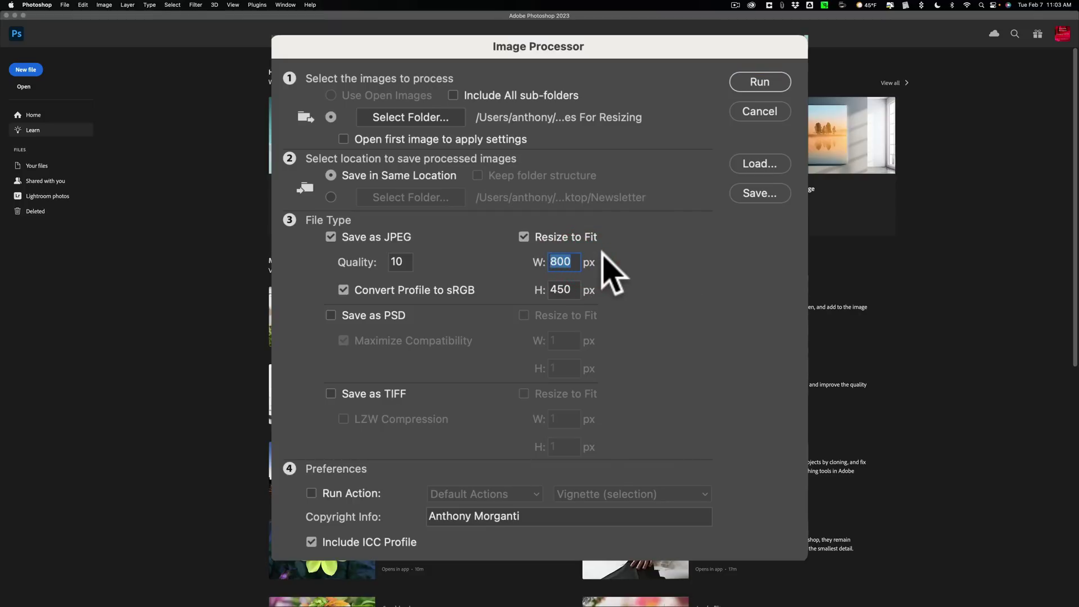
text(900)
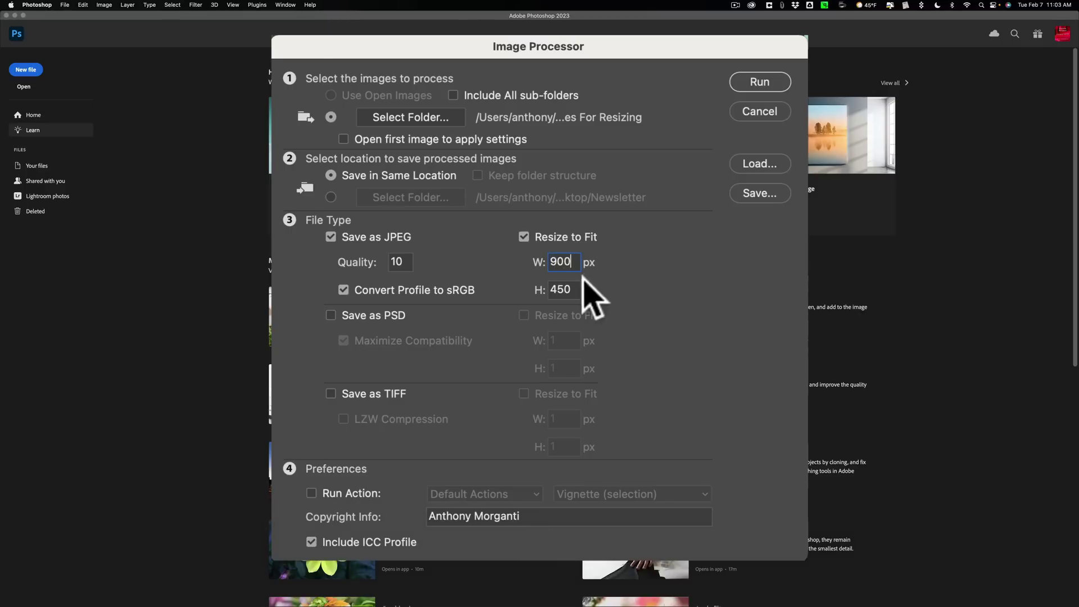
double_click(568, 289)
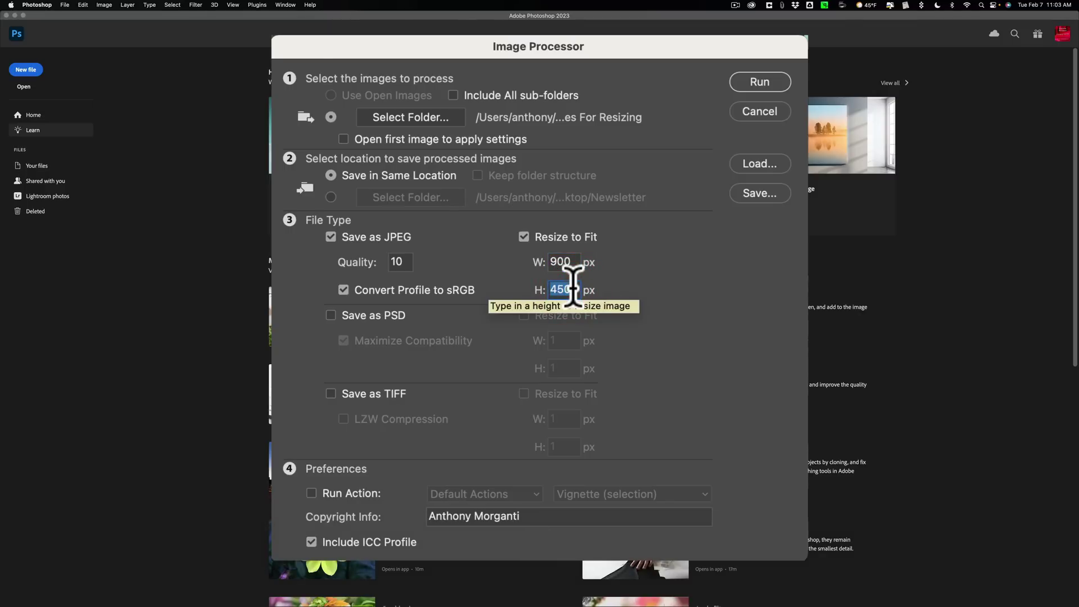
text(600)
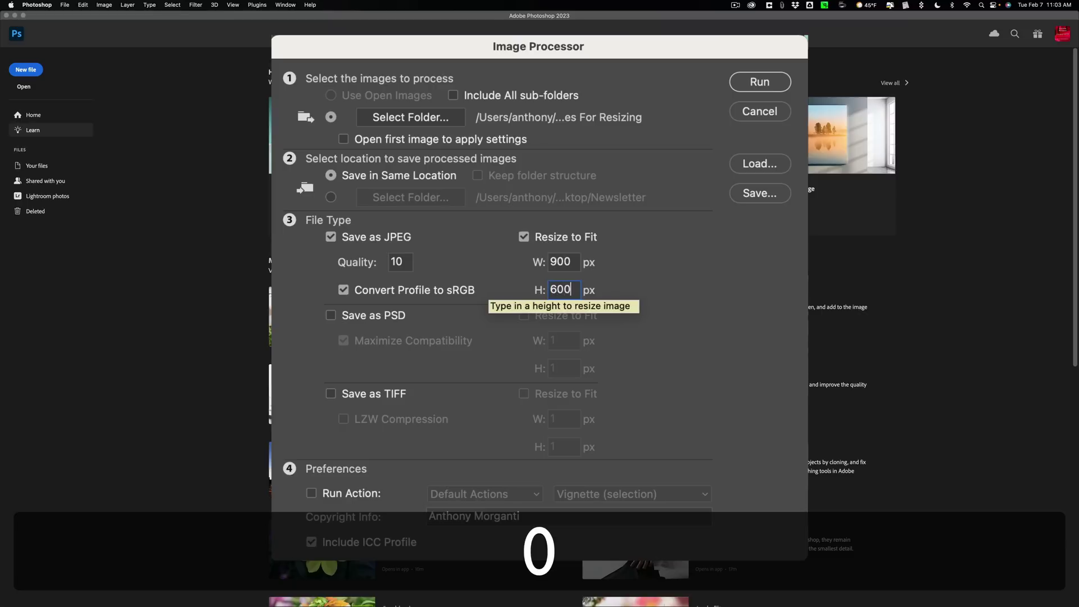
click(682, 260)
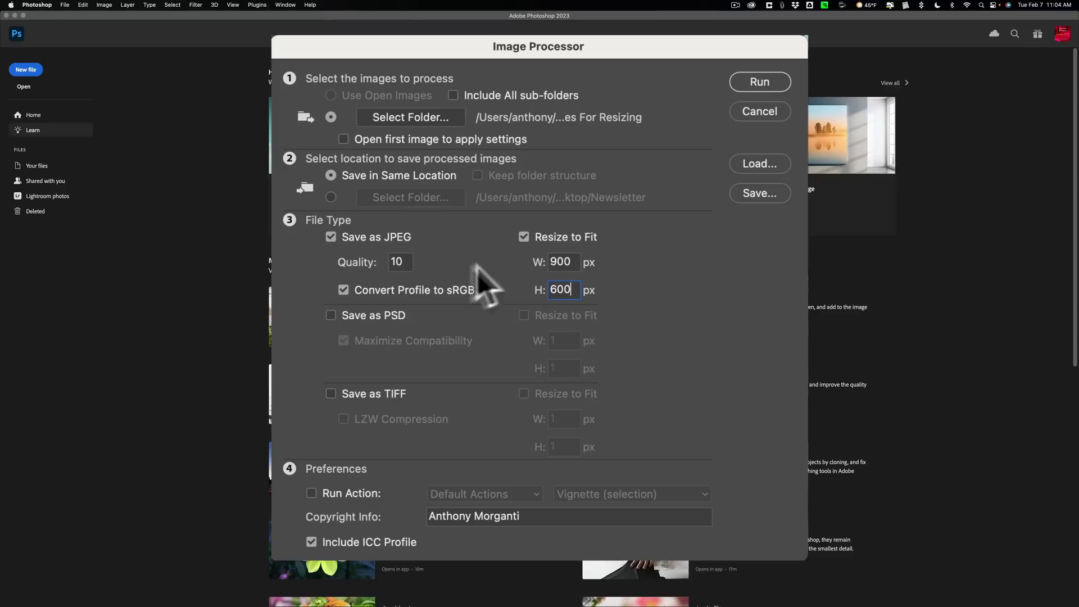
Enable Save as TIFF with Resize to Fit at W 900 and H 600 px.
click(331, 394)
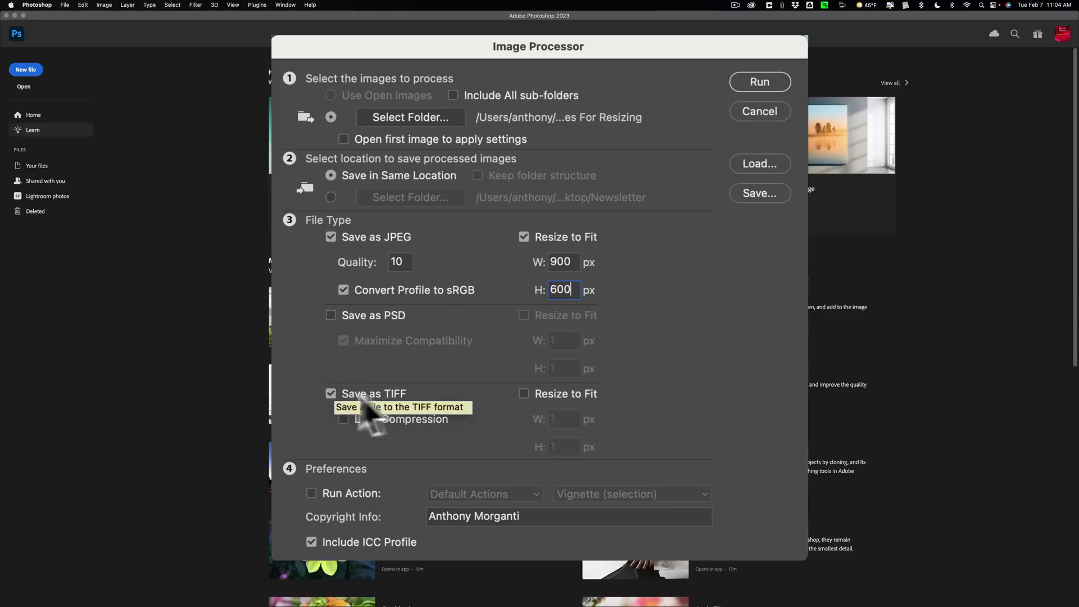
click(524, 394)
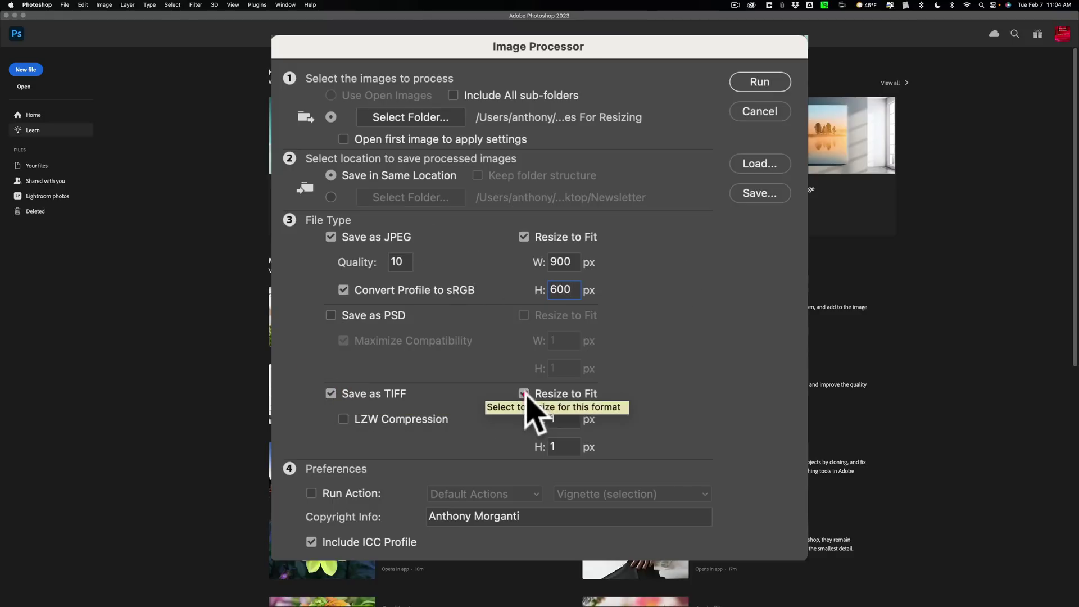
click(565, 419)
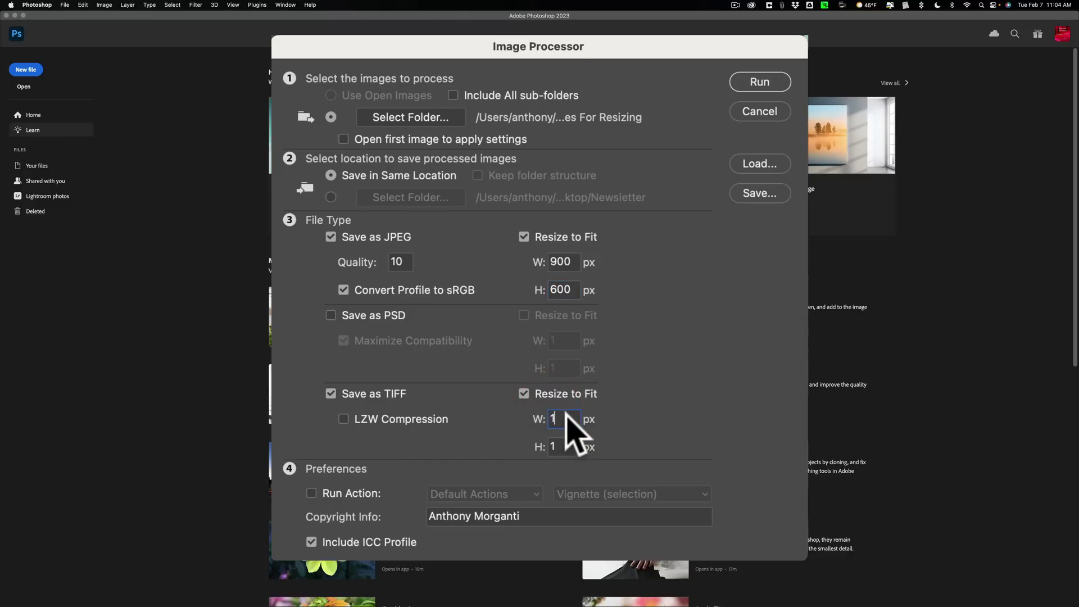
click(518, 417)
text(900)
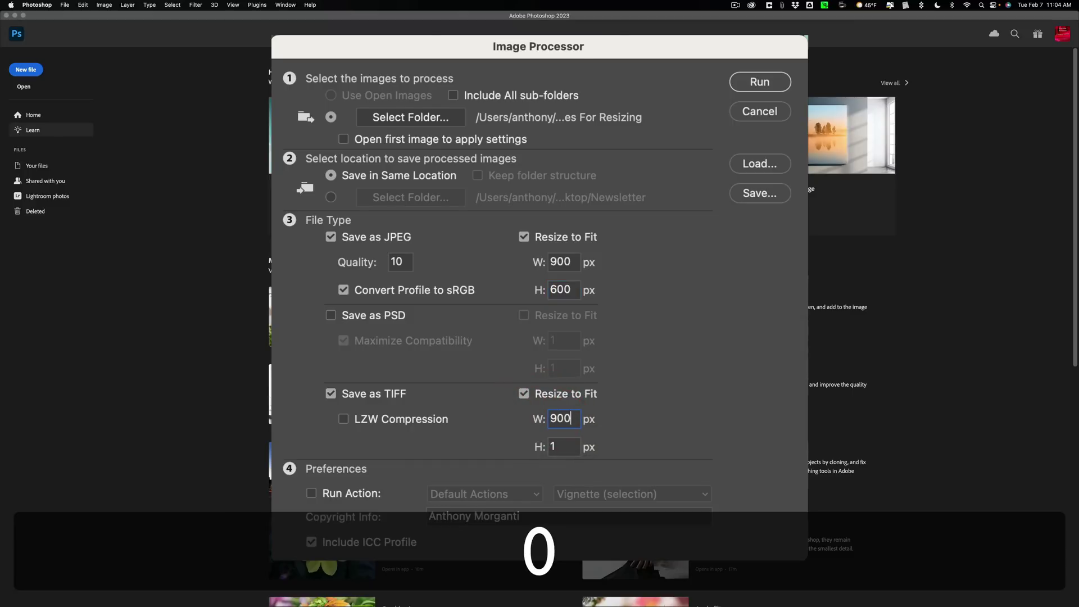
click(573, 445)
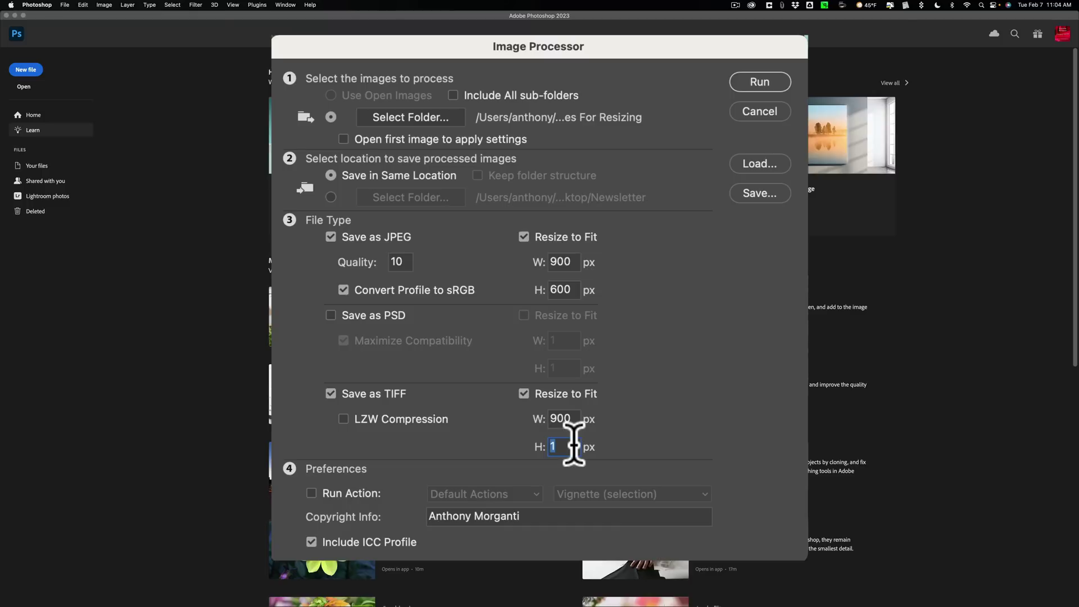
text(600)
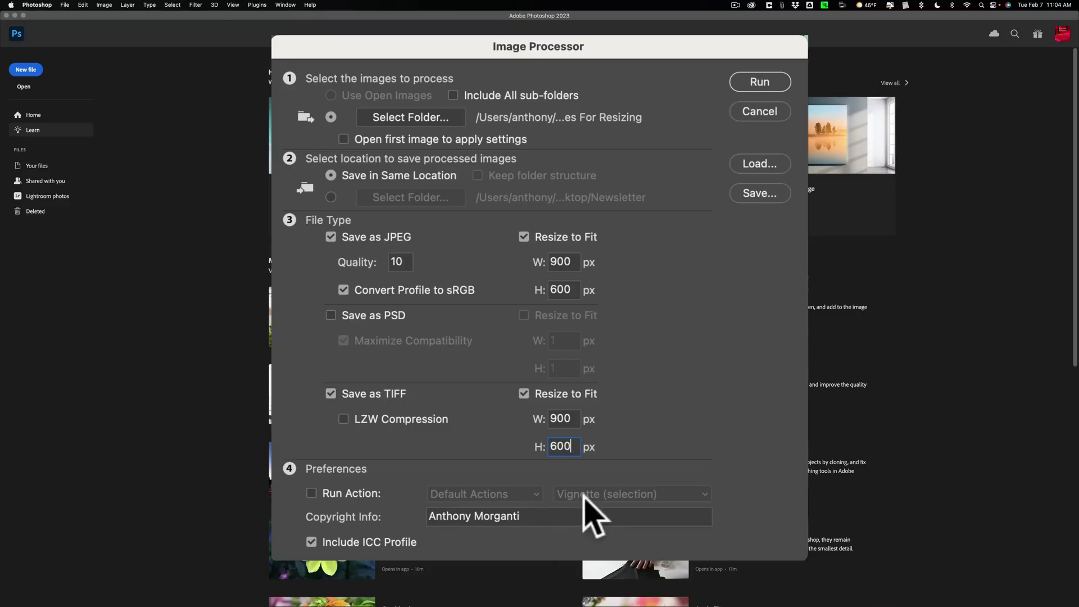
click(312, 493)
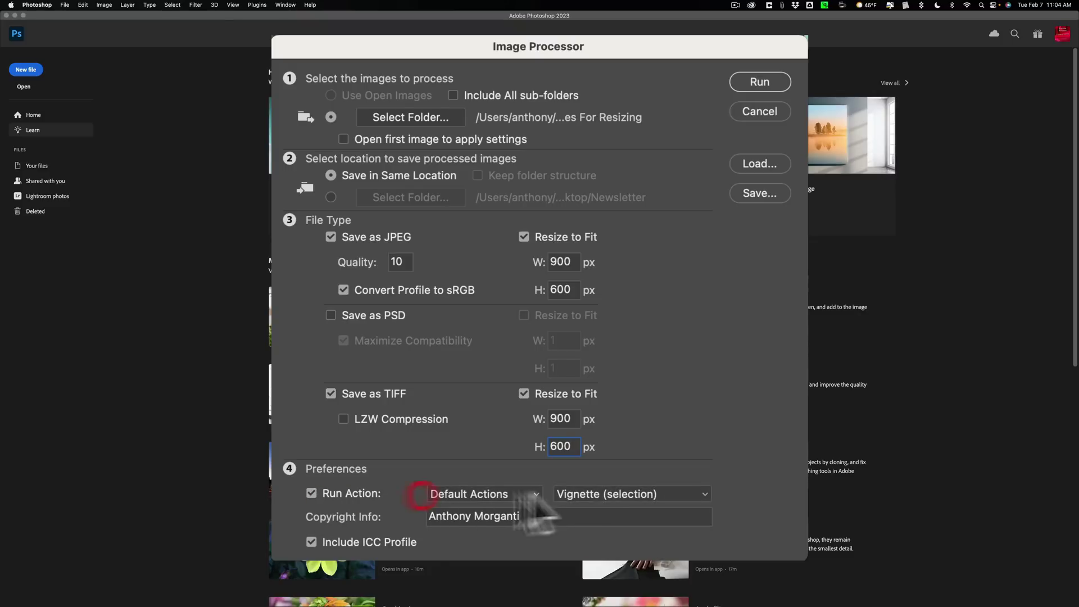
click(597, 494)
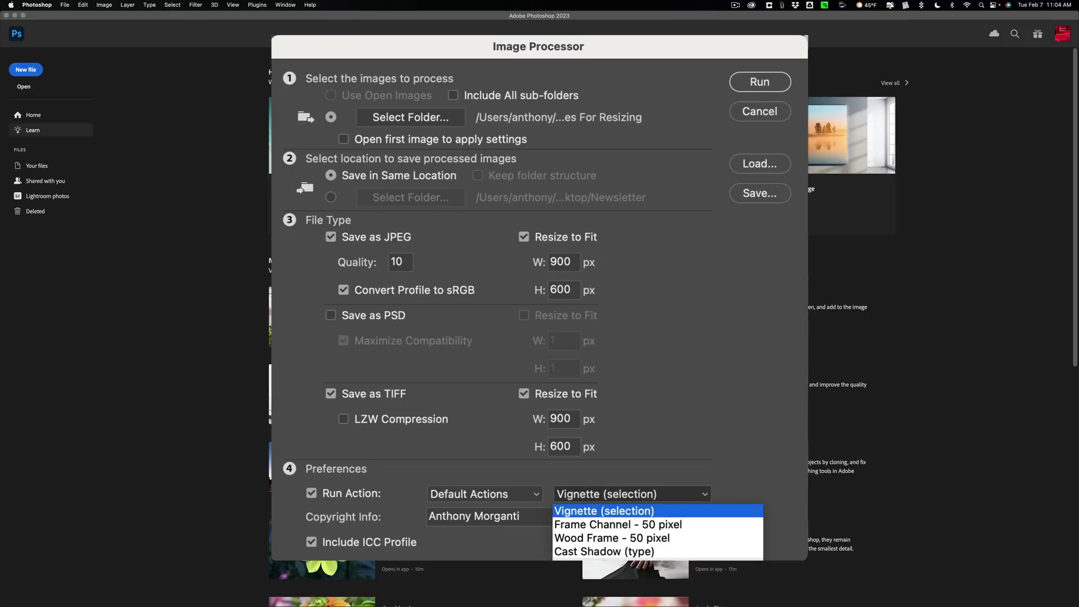
click(555, 494)
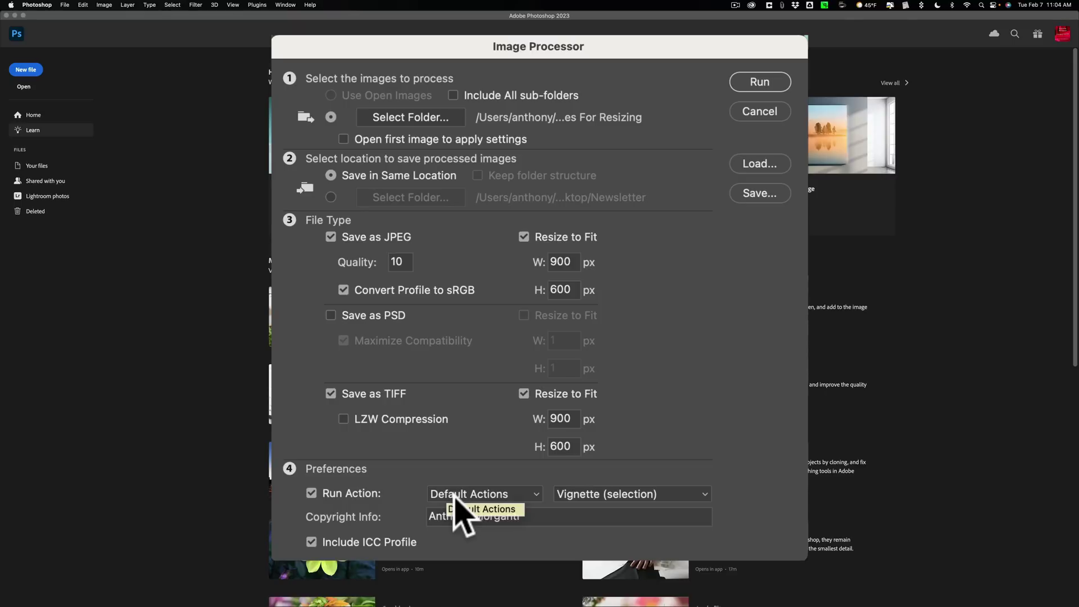
click(312, 494)
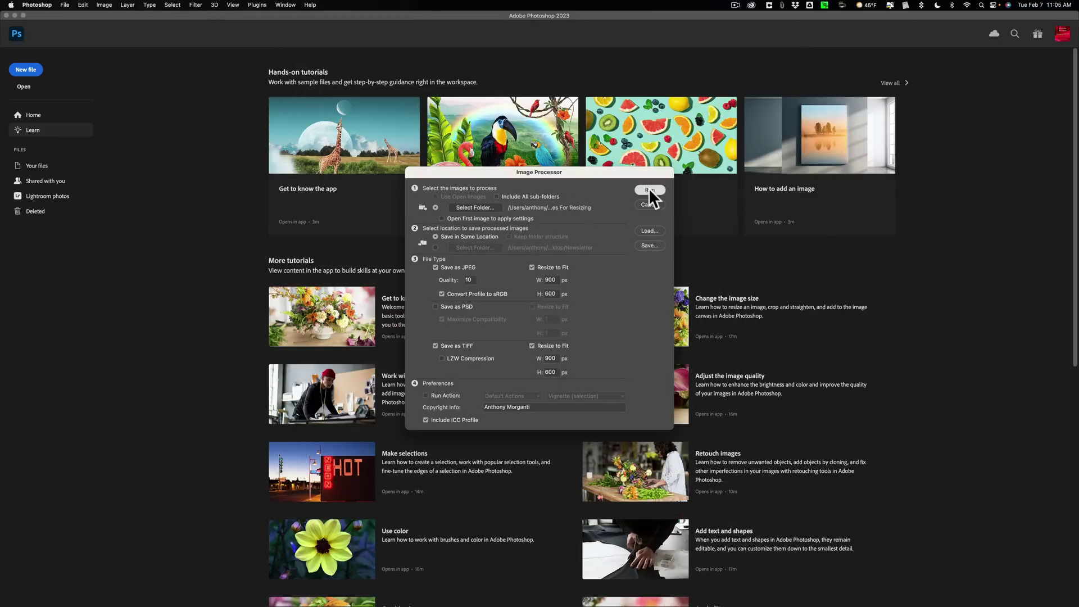
Run the processor, close Photoshop, and preview the clownfish JPEG in the new JPEG subfolder.
click(650, 190)
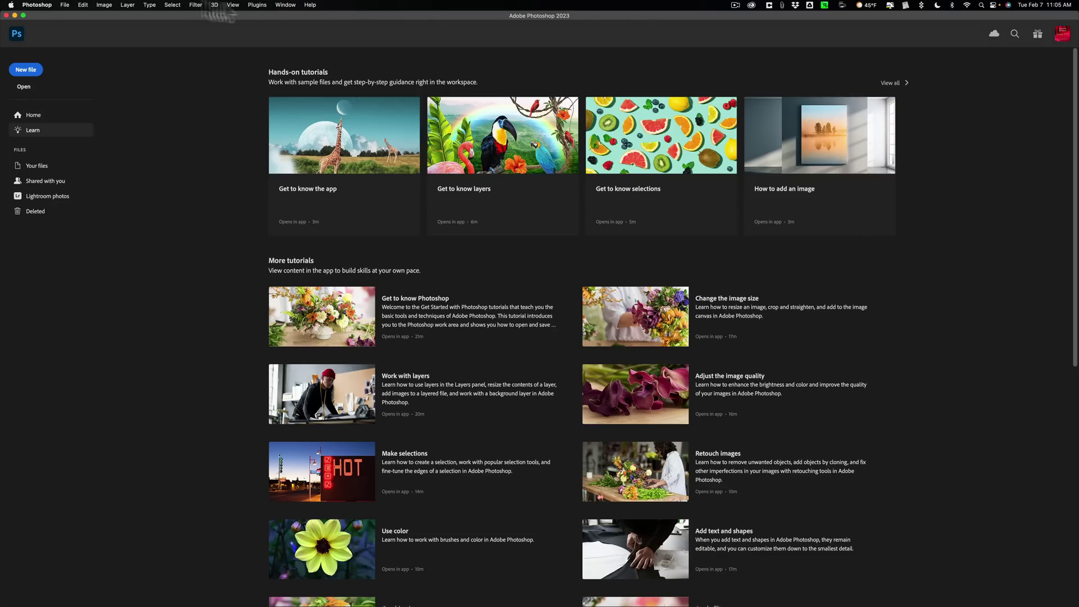
click(13, 15)
click(896, 167)
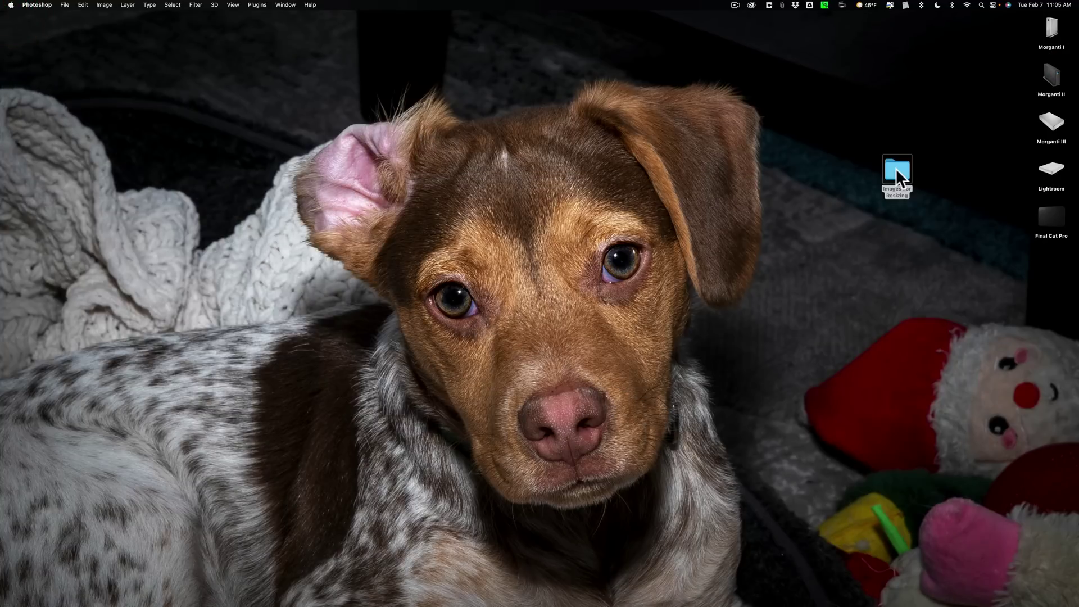
double_click(896, 167)
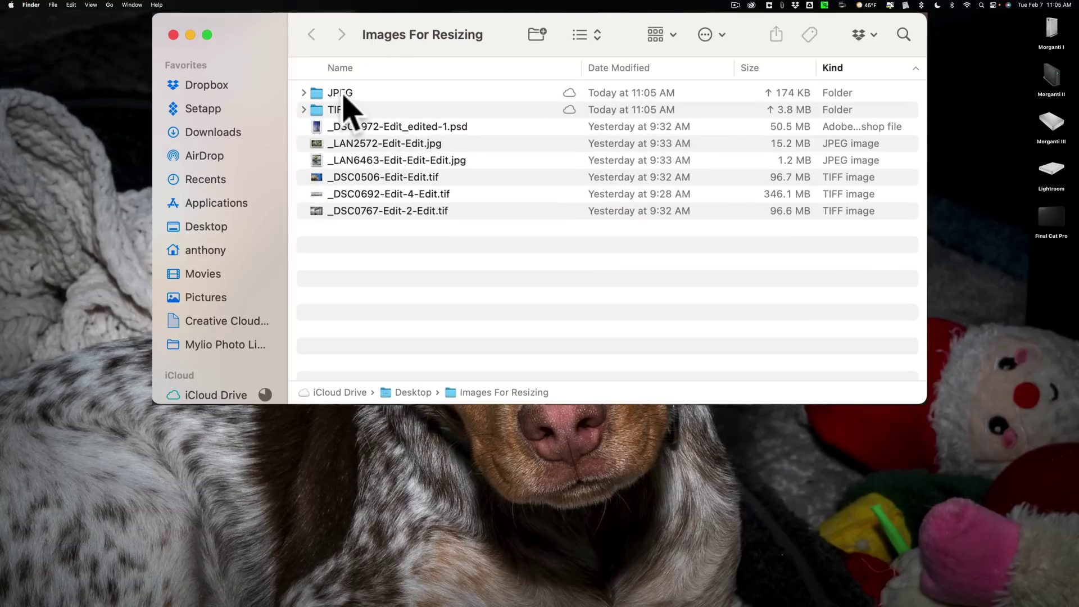
double_click(339, 96)
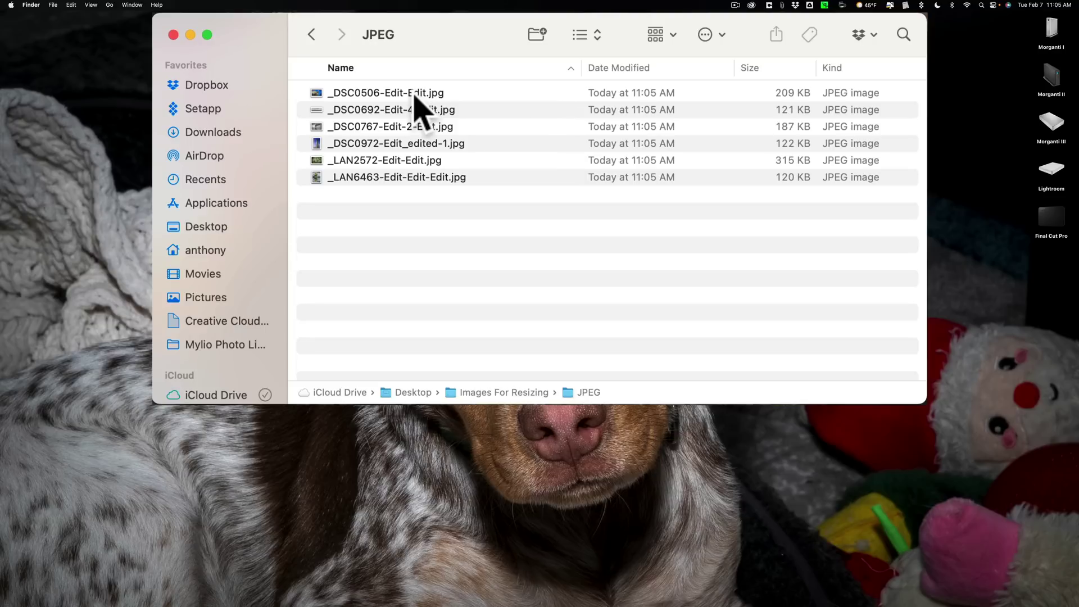
click(413, 93)
key(space)
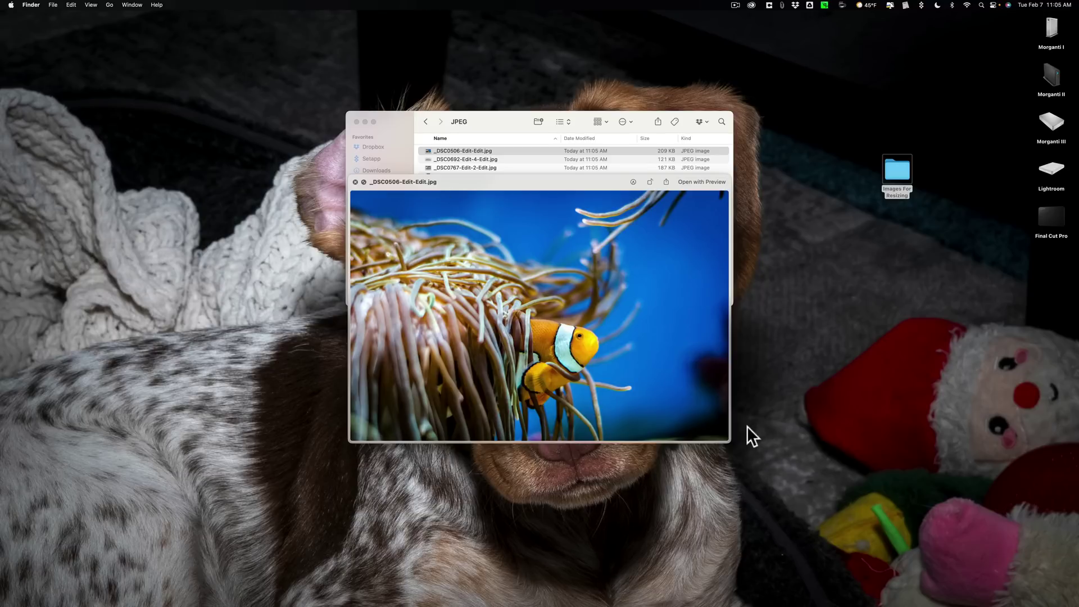
Check the clownfish JPEG's pixel dimensions in its Get Info window.
click(545, 151)
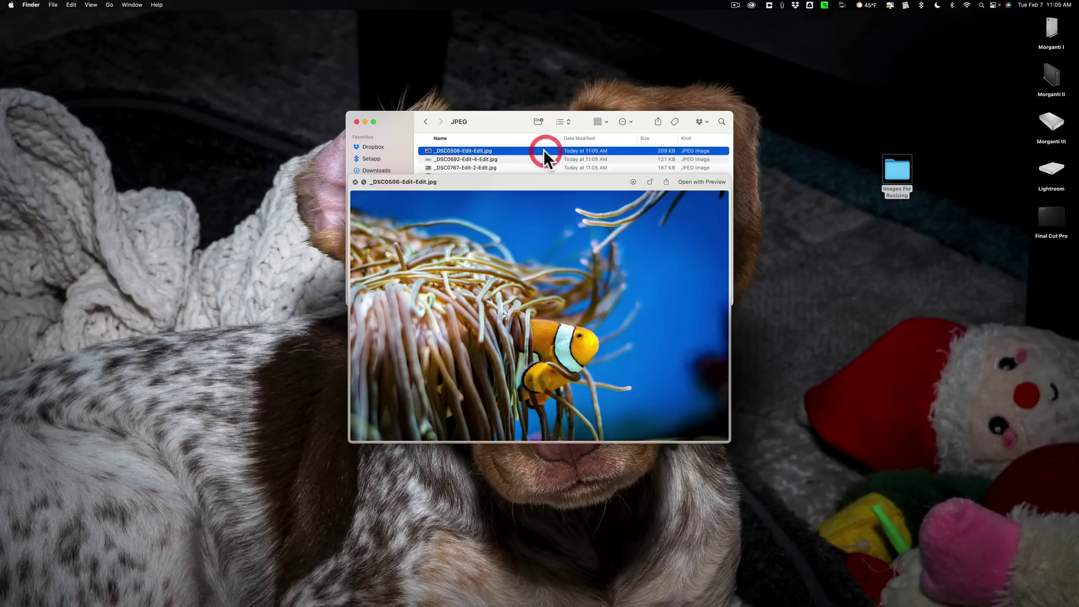
click(355, 181)
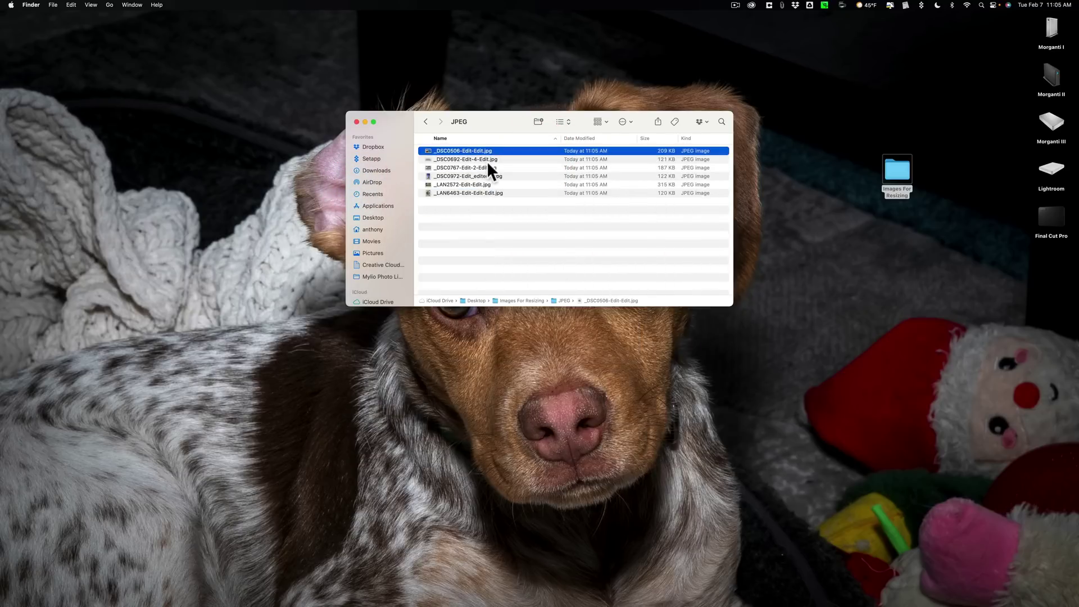
key(super+i)
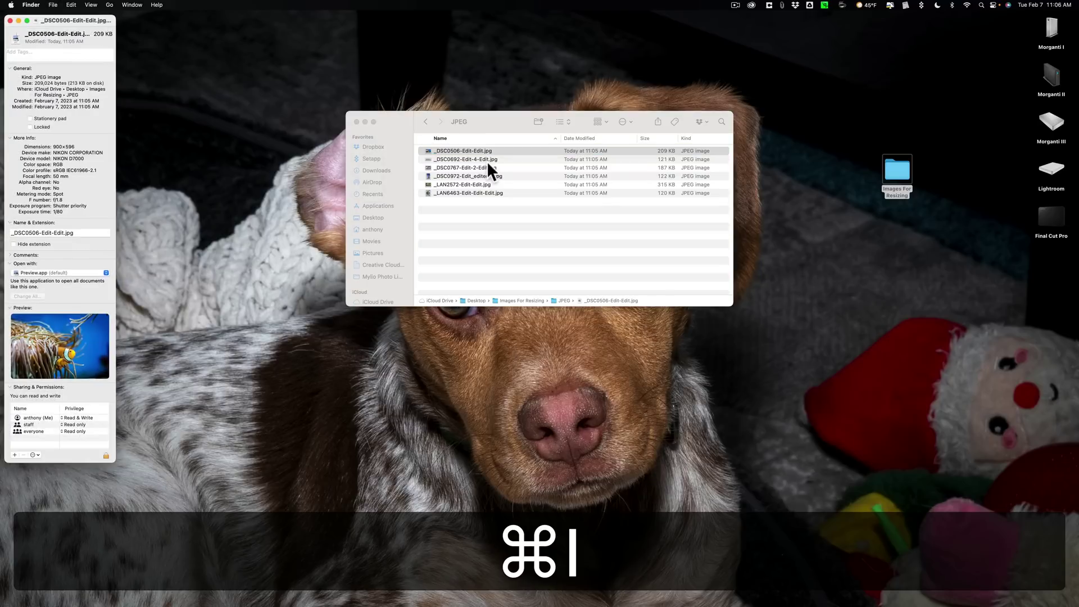
drag(76, 18, 535, 25)
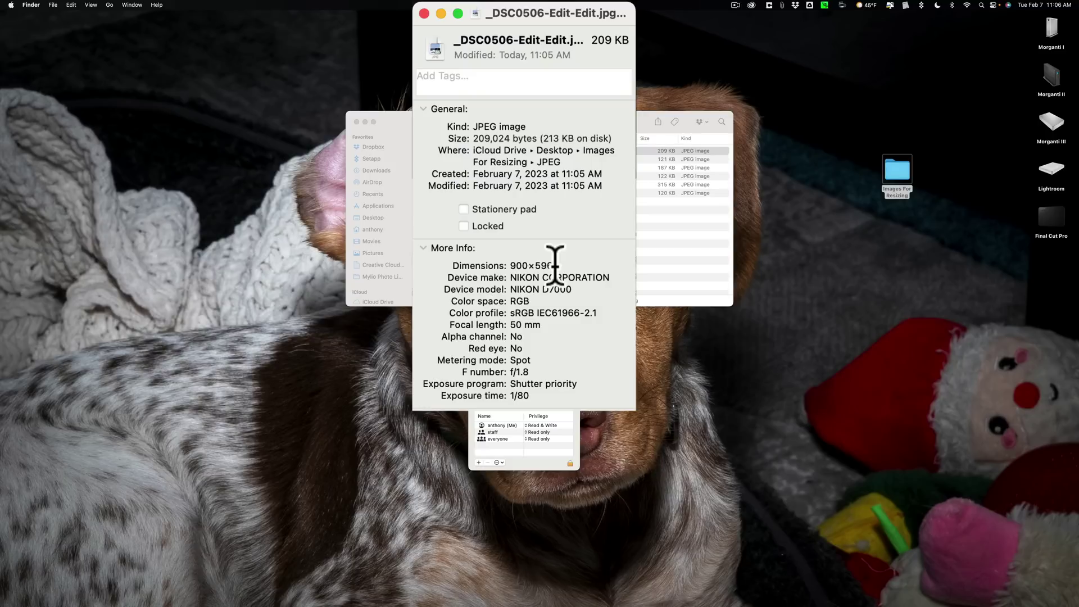
drag(511, 266, 578, 262)
click(533, 261)
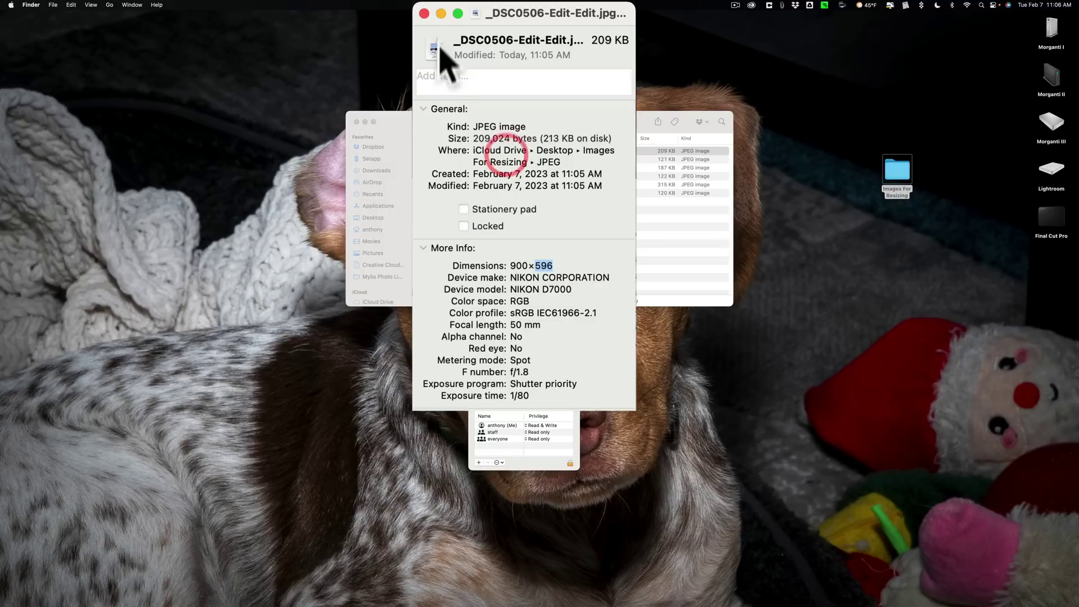
click(425, 14)
key(space)
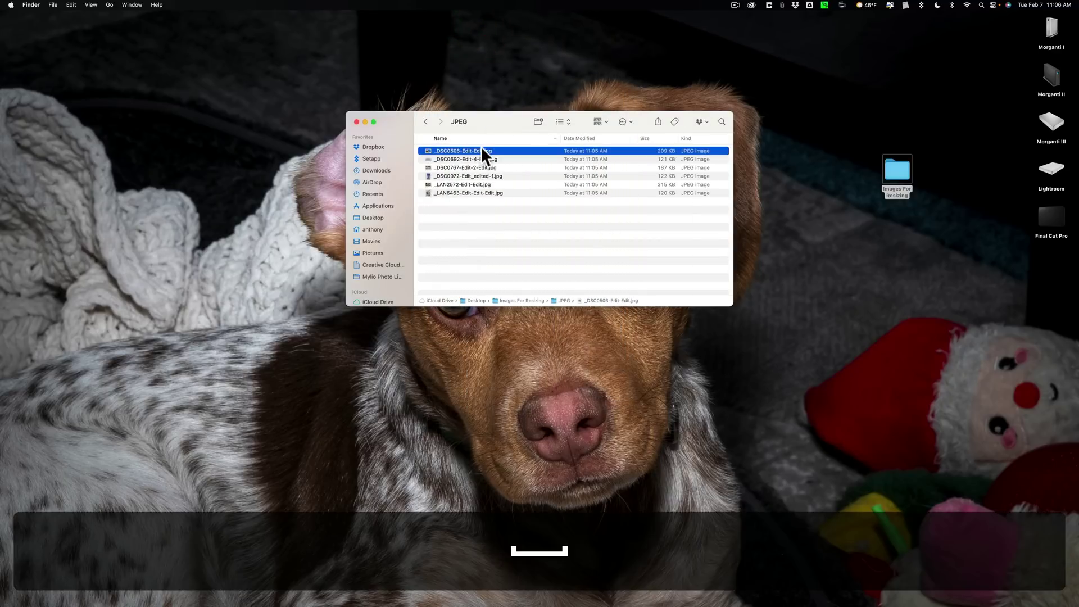
key(space)
Preview the lighthouse JPEG and inspect its Get Info details.
click(500, 159)
key(space)
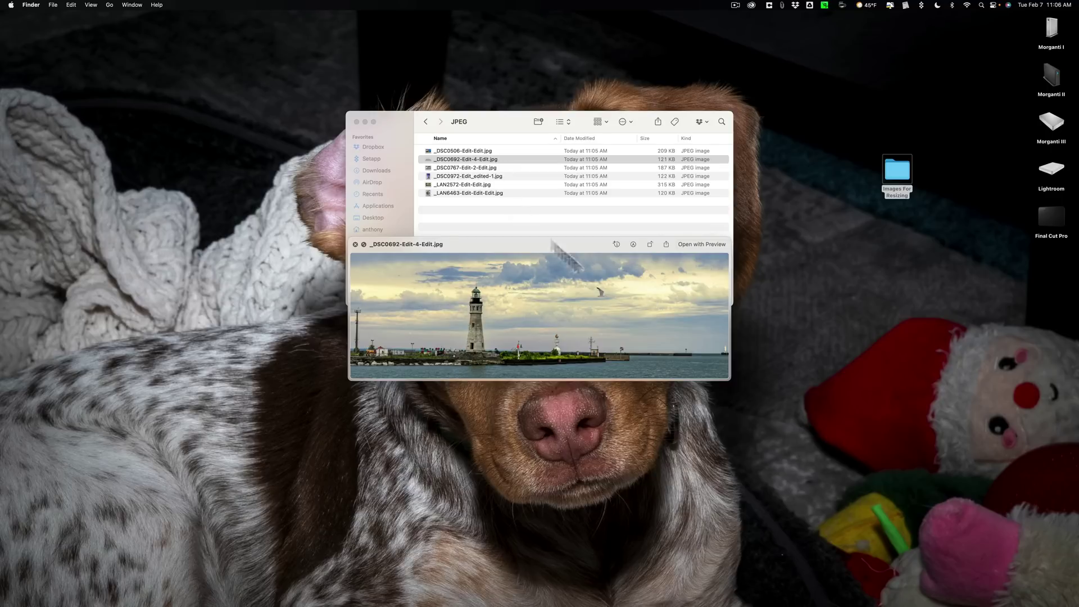
key(space)
key(super)
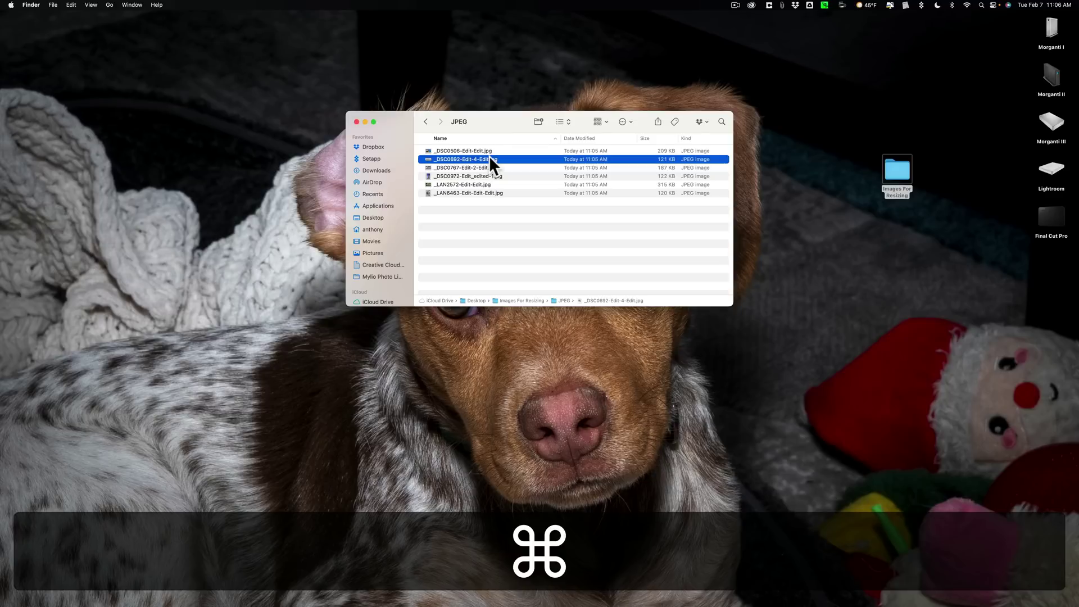
key(super+i)
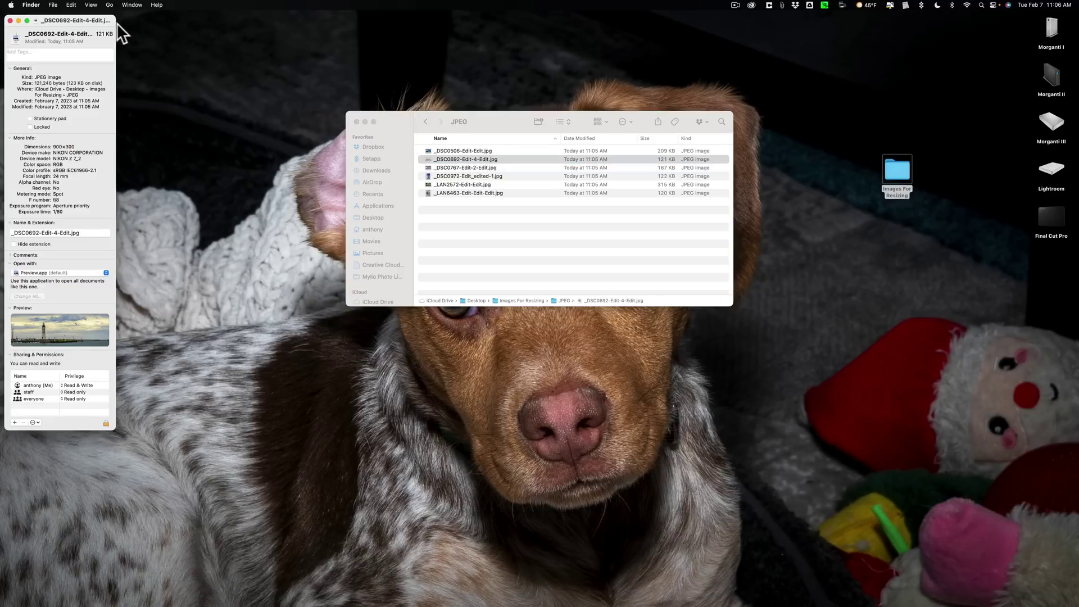
drag(109, 18, 653, 47)
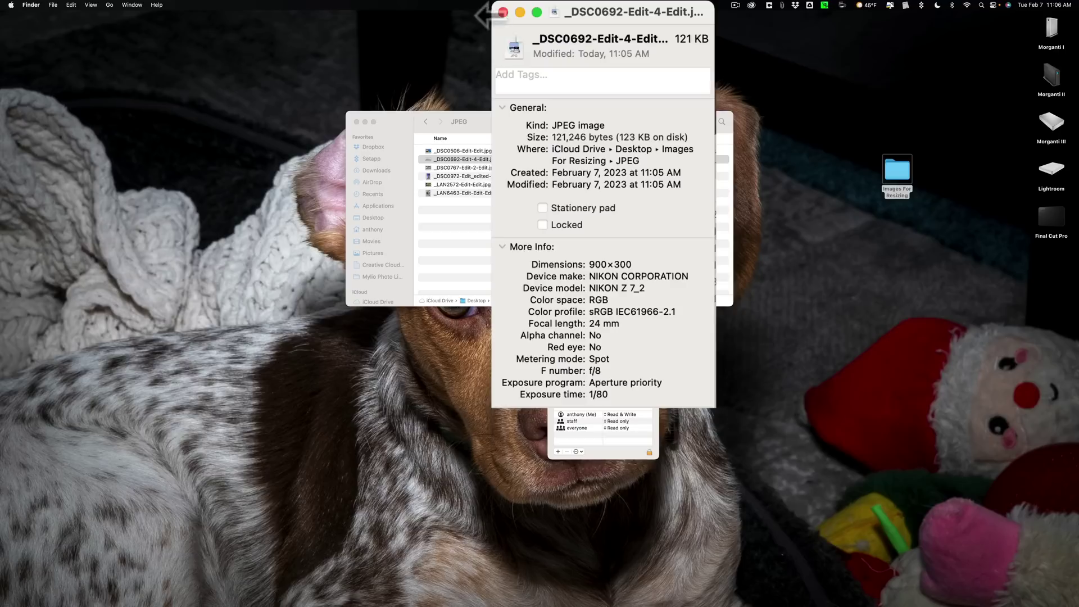
click(504, 12)
Preview the pier JPEG and confirm in Get Info it measures 900 × 596 px.
click(486, 168)
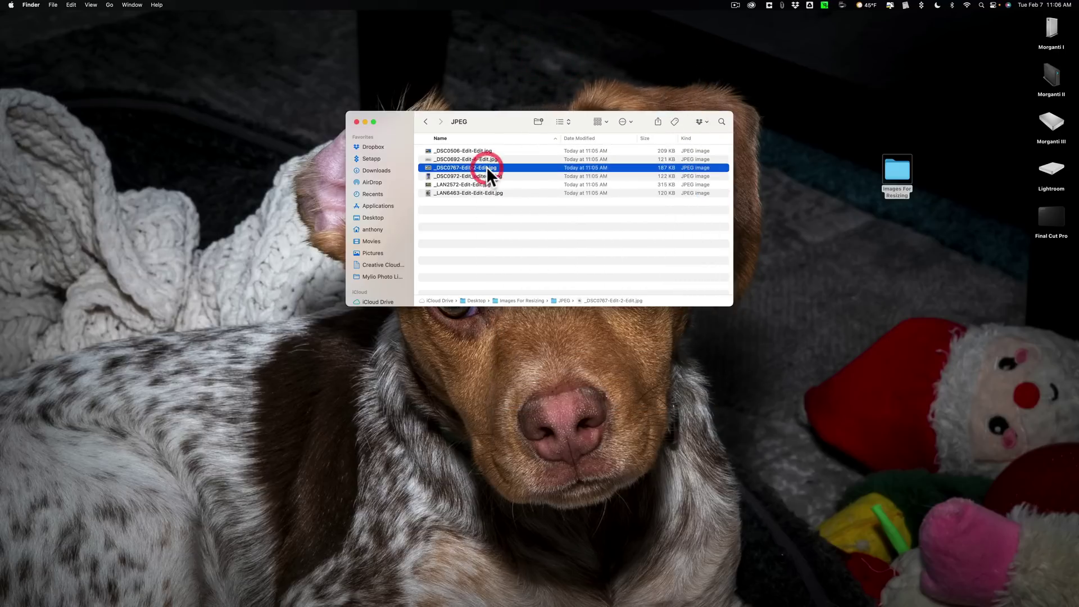
key(space)
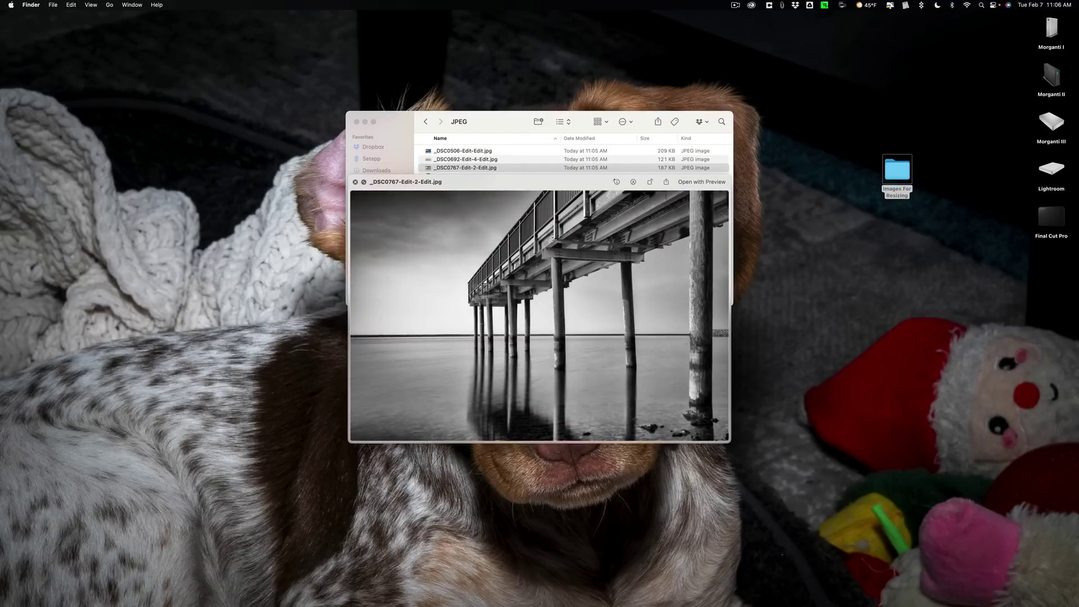
key(space)
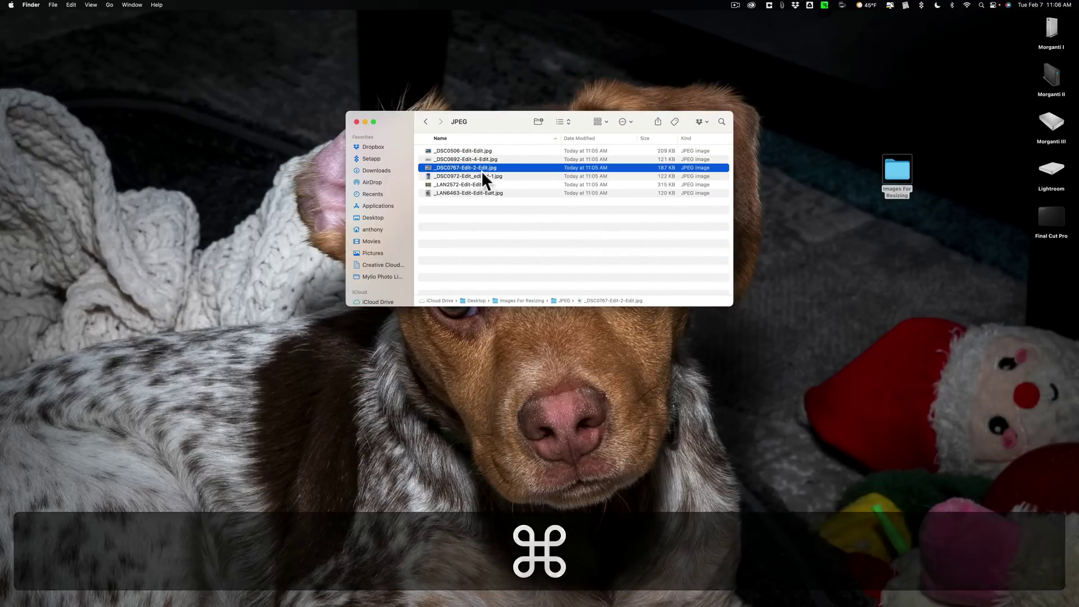
key(super+i)
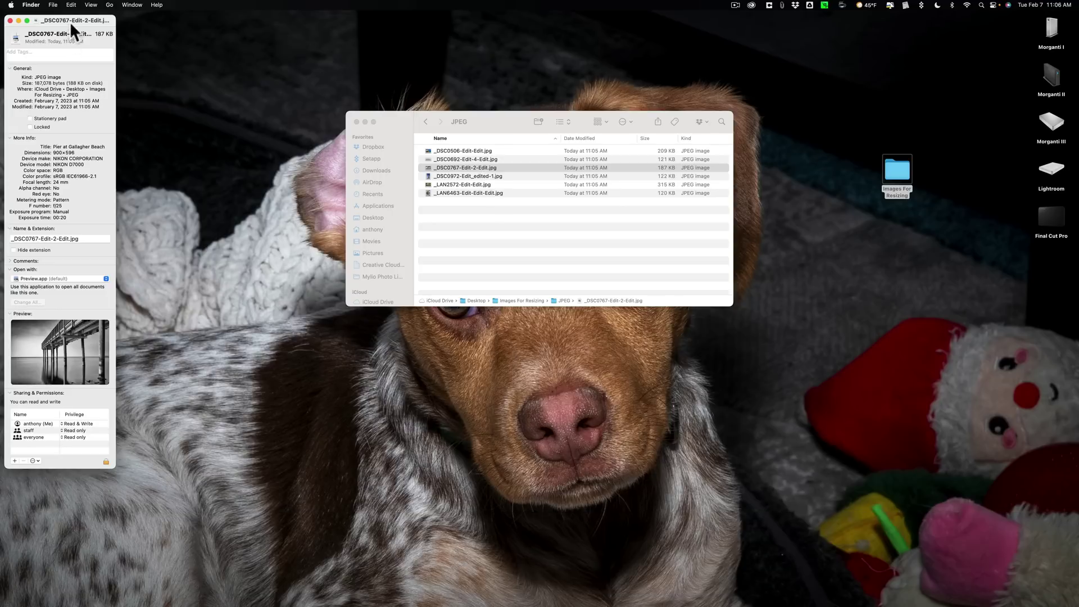
drag(70, 20, 578, 17)
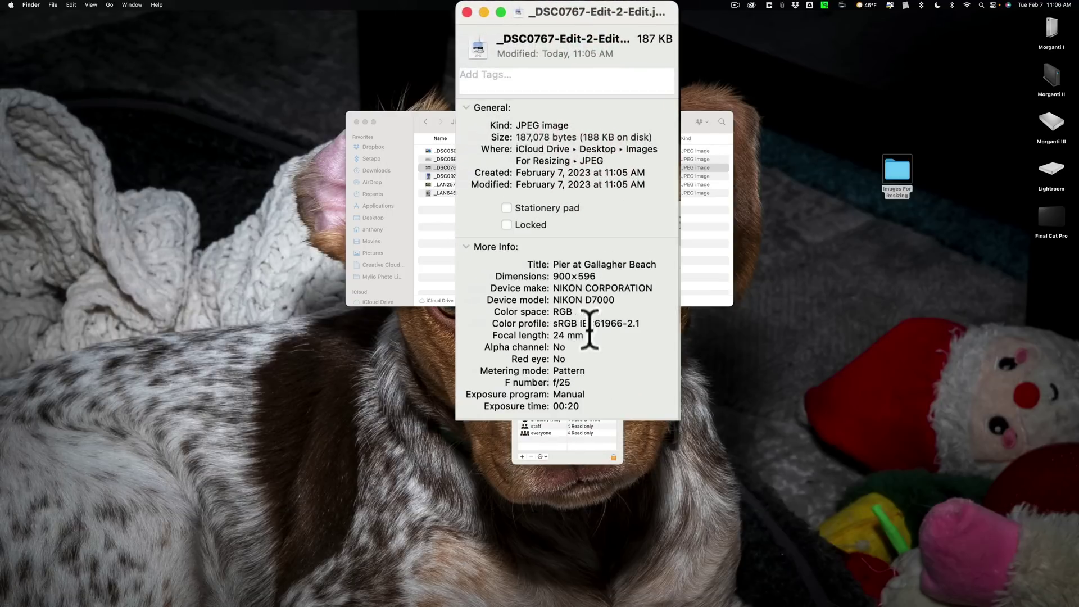
click(466, 12)
Preview _DSC0972-Edit_edited-1.jpg and confirm its dimensions are 397 × 600 px.
click(482, 176)
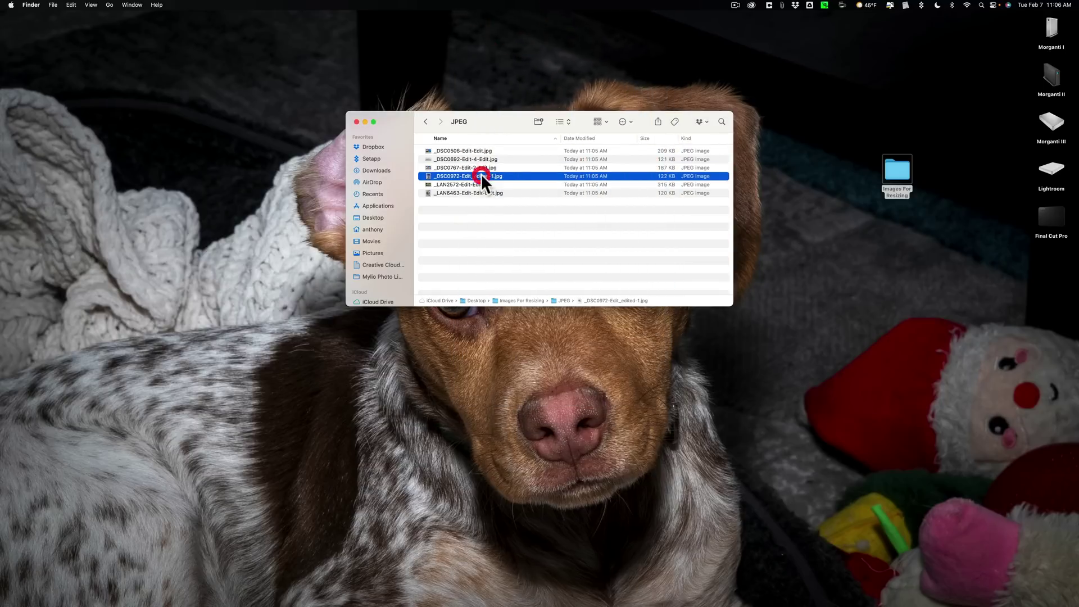
key(space)
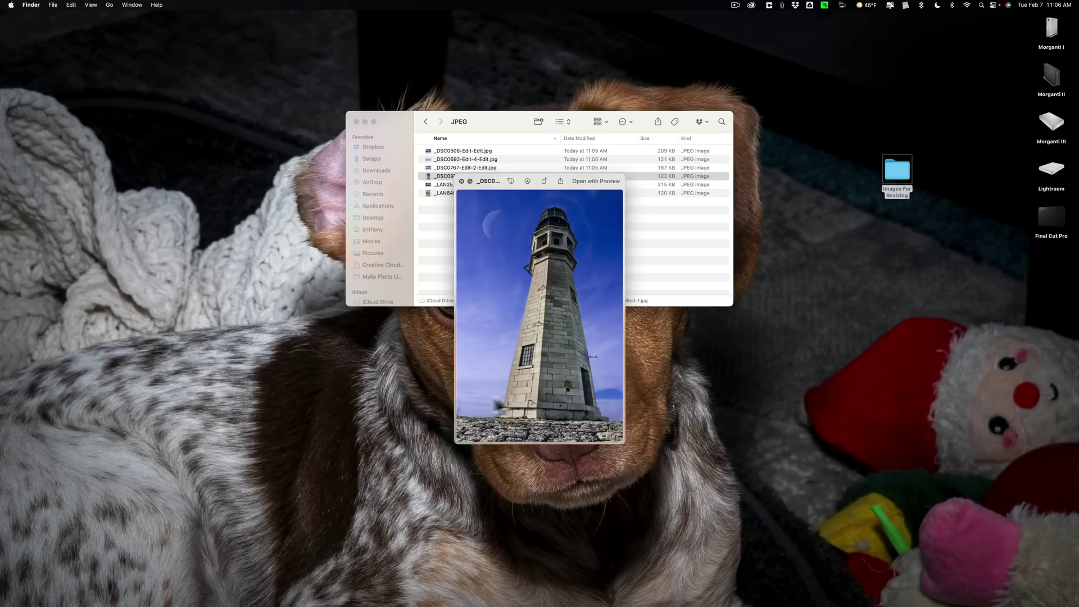
click(462, 180)
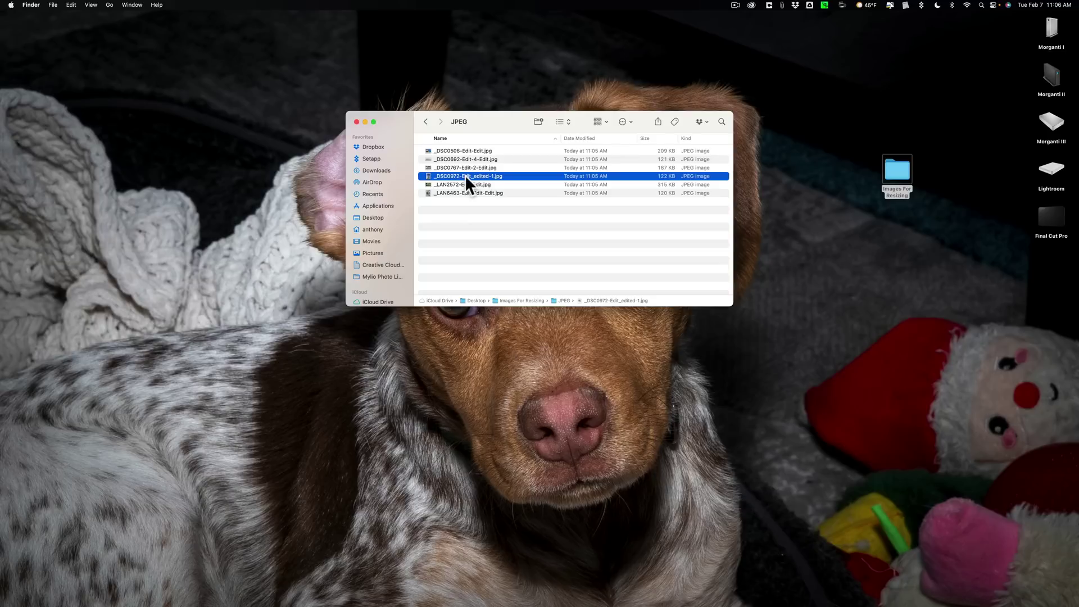
key(super+i)
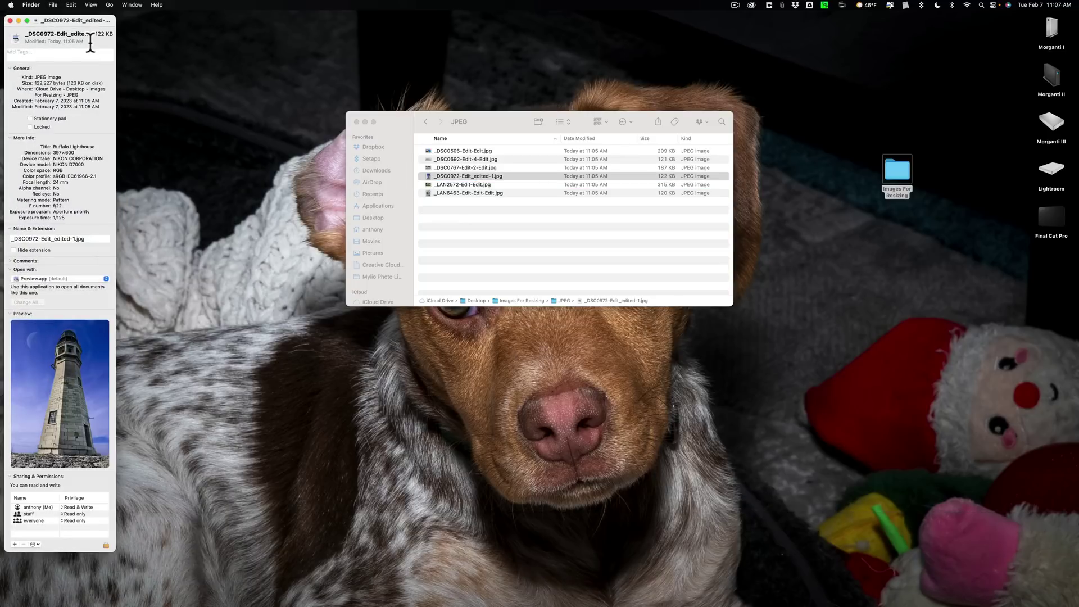
drag(62, 17, 601, 26)
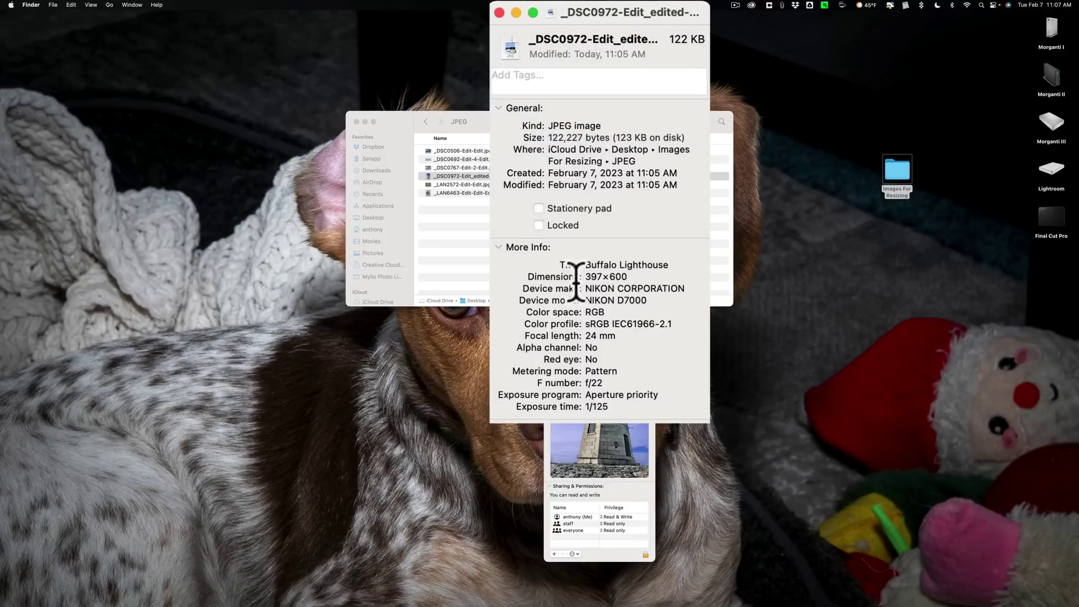
double_click(618, 277)
double_click(594, 277)
click(516, 12)
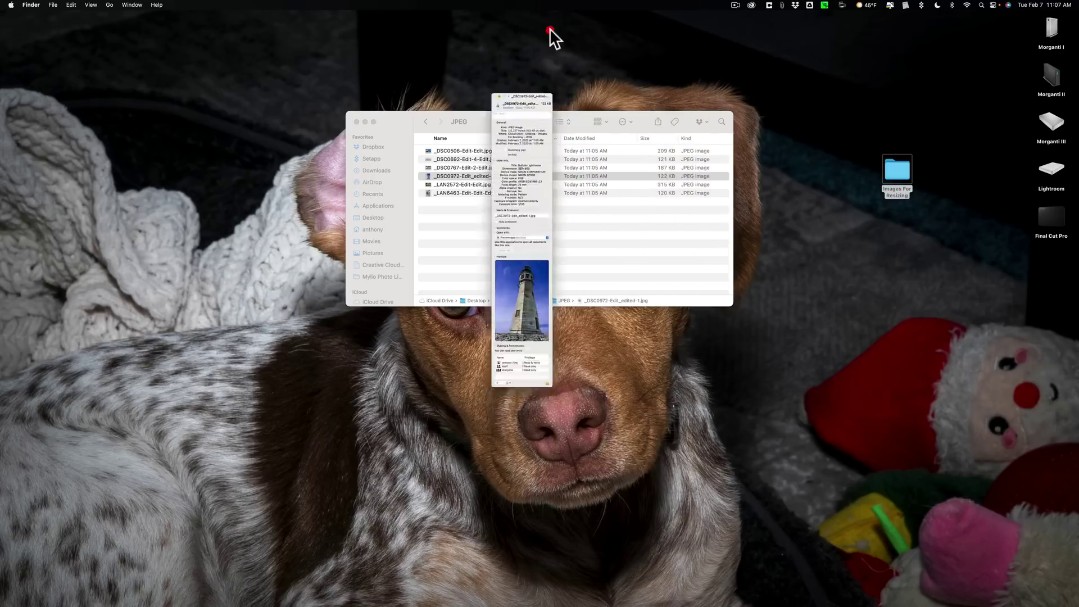
Preview _LAN2572-Edit-Edit.jpg and check its 899 × 600 px dimensions in Get Info.
click(483, 183)
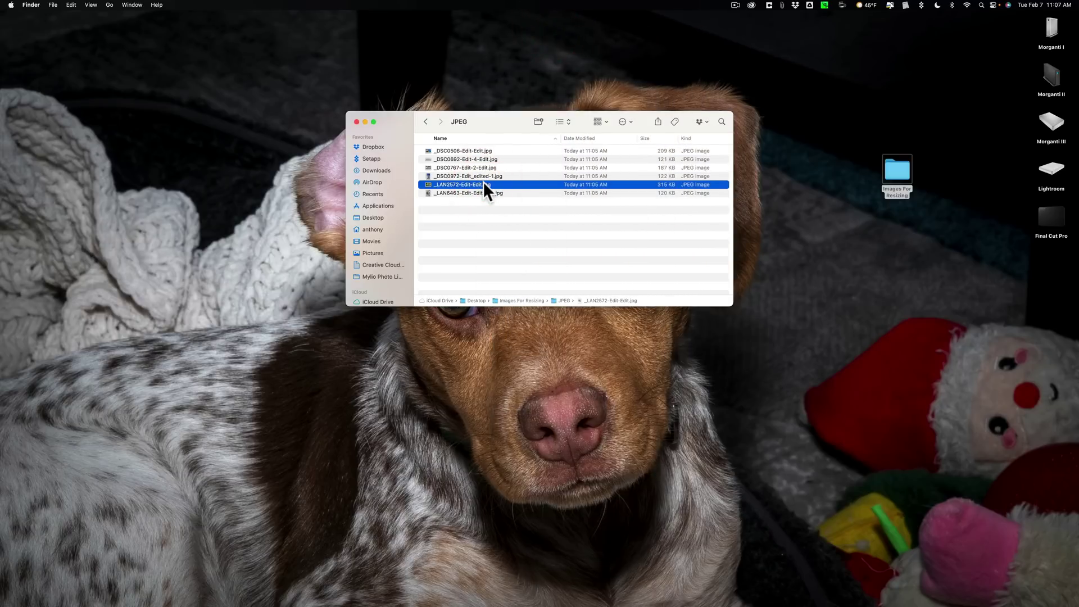
key(space)
key(space)
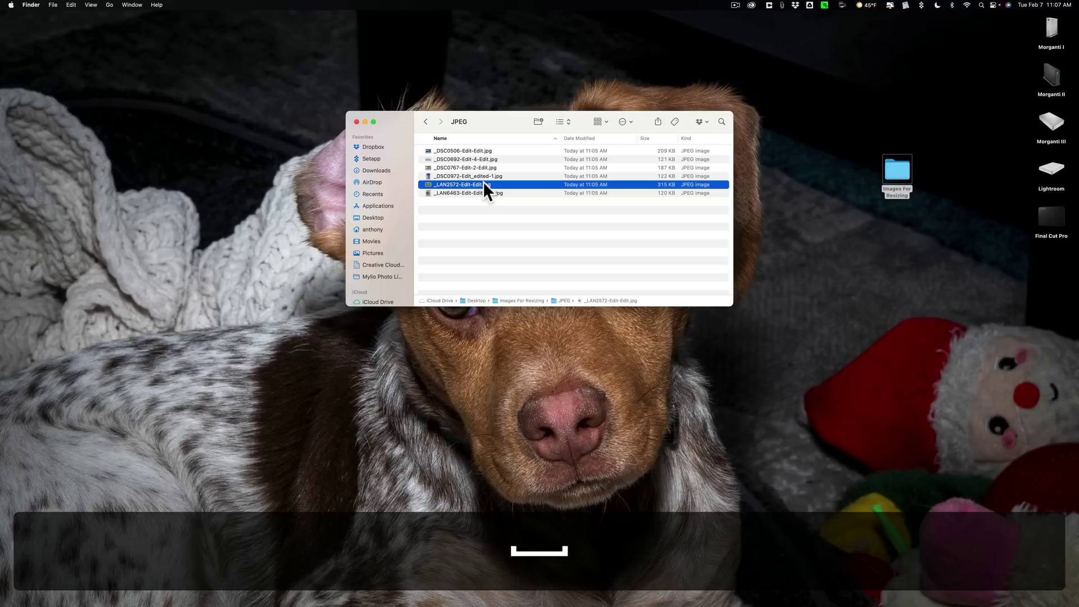
key(super)
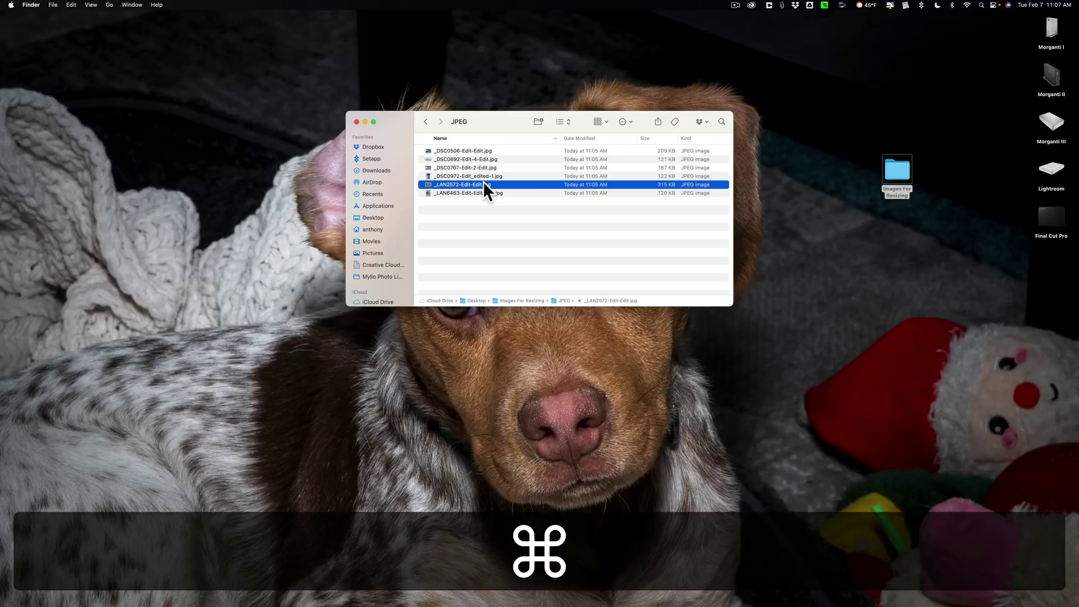
key(super+i)
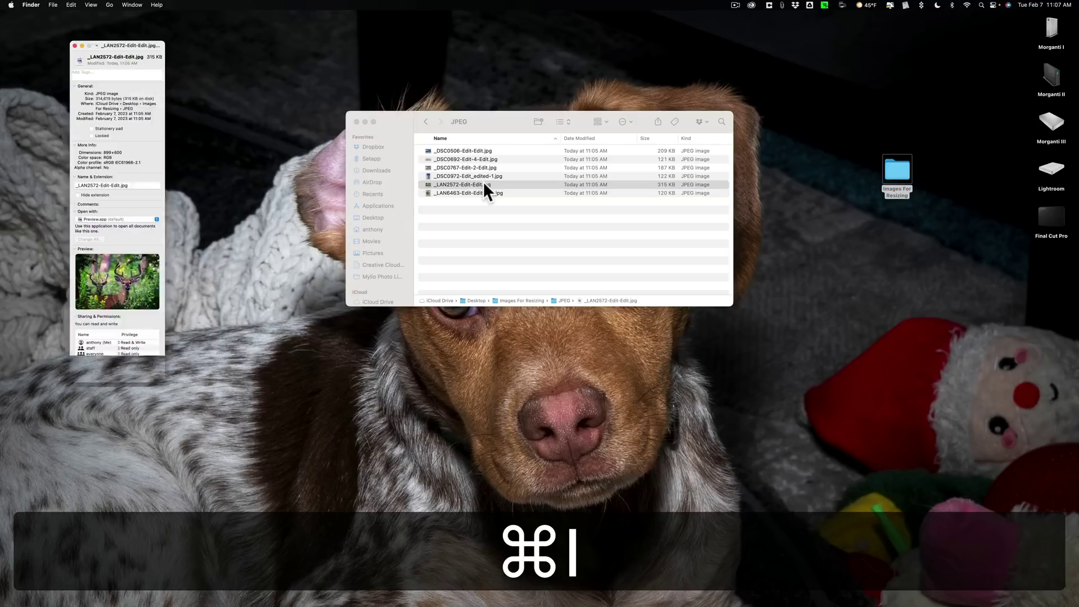
drag(79, 21, 644, 16)
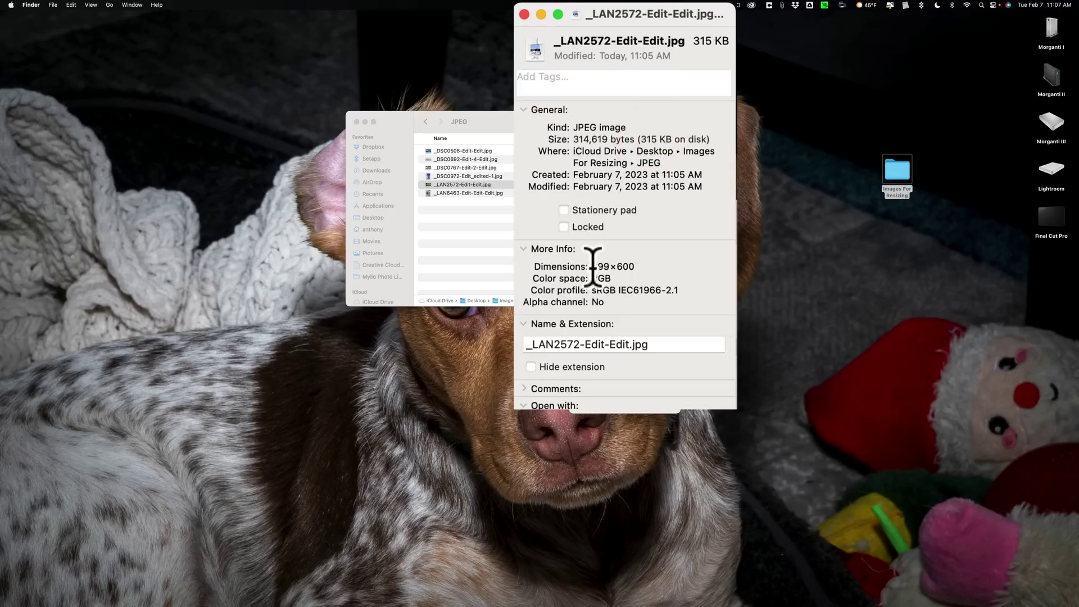
click(524, 14)
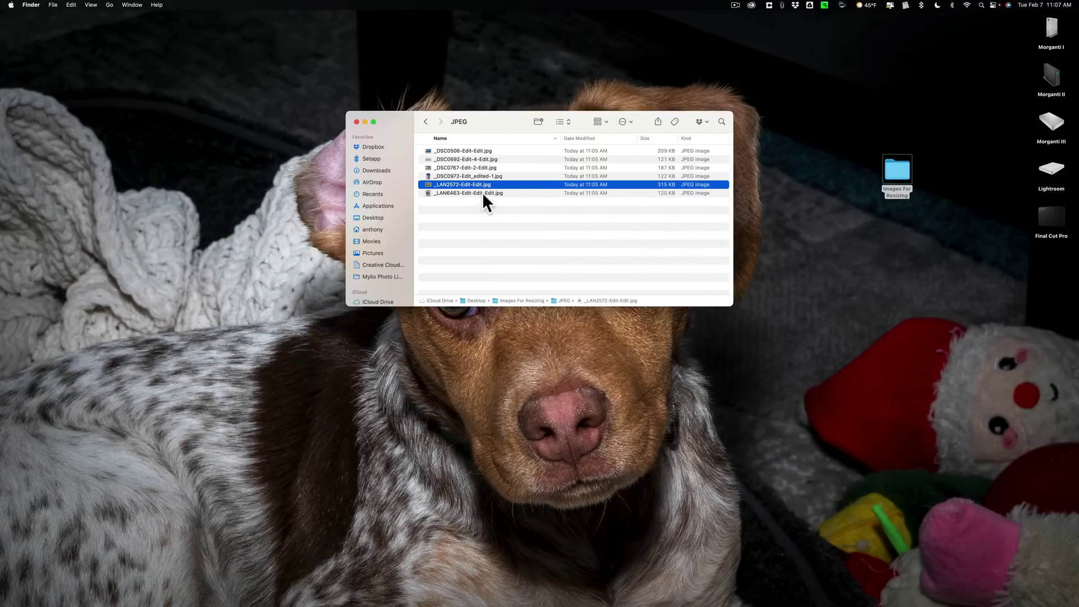
Confirm _LAN6463-Edit-Edit-Edit.jpg measures 480 × 600 px, then preview the gosling image.
click(483, 193)
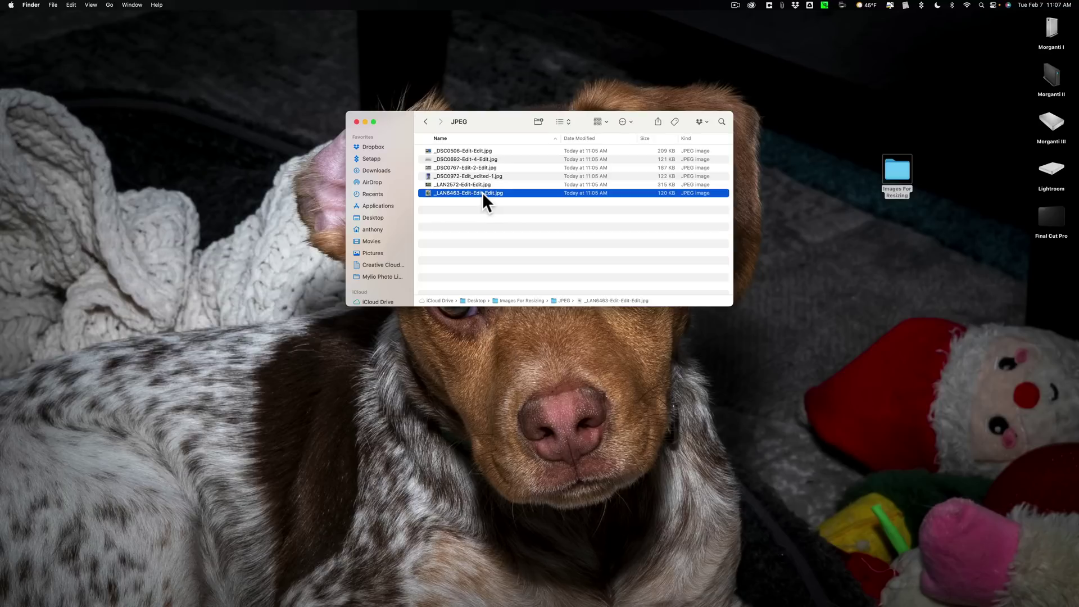
key(super+i)
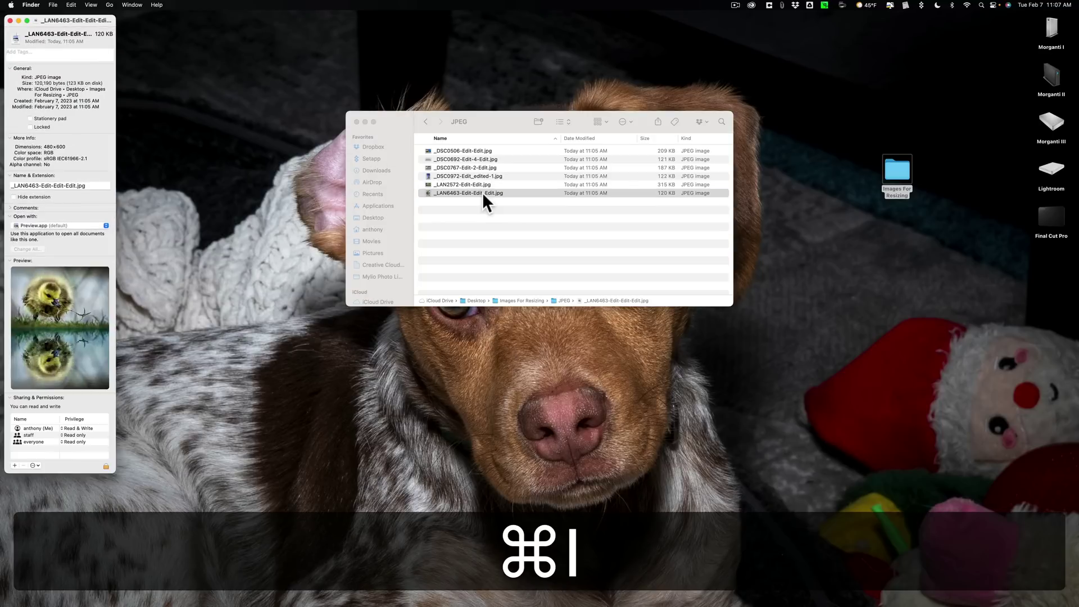
drag(72, 16, 676, 44)
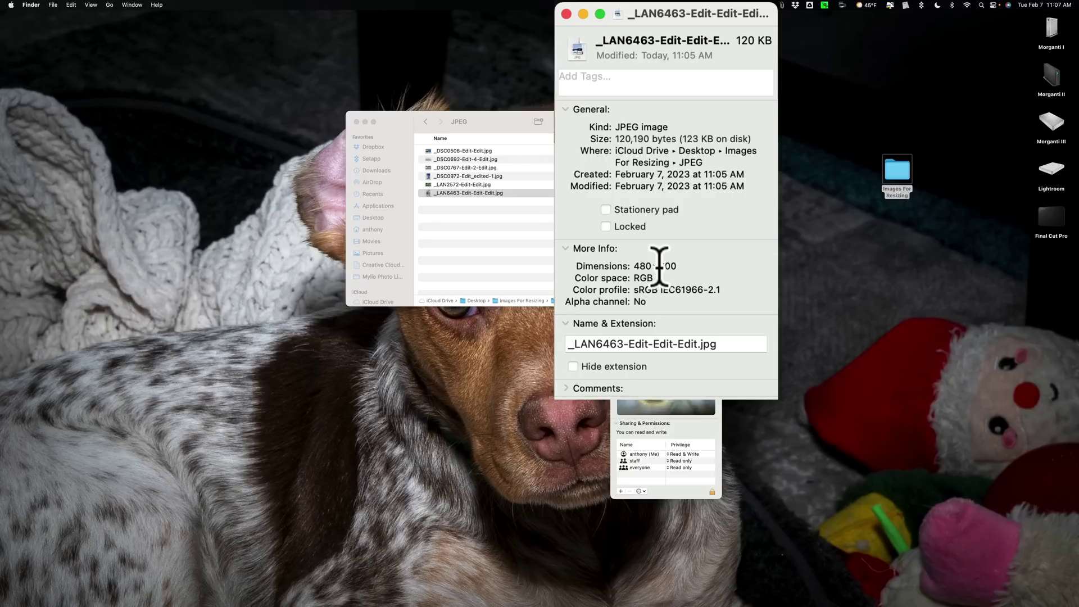
double_click(727, 265)
click(567, 13)
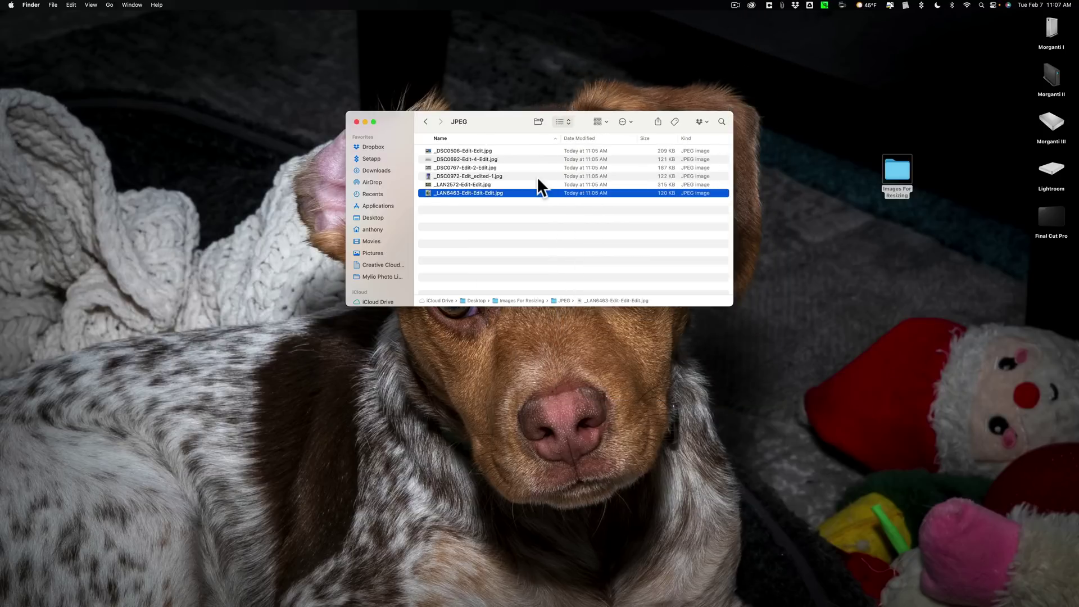
key(space)
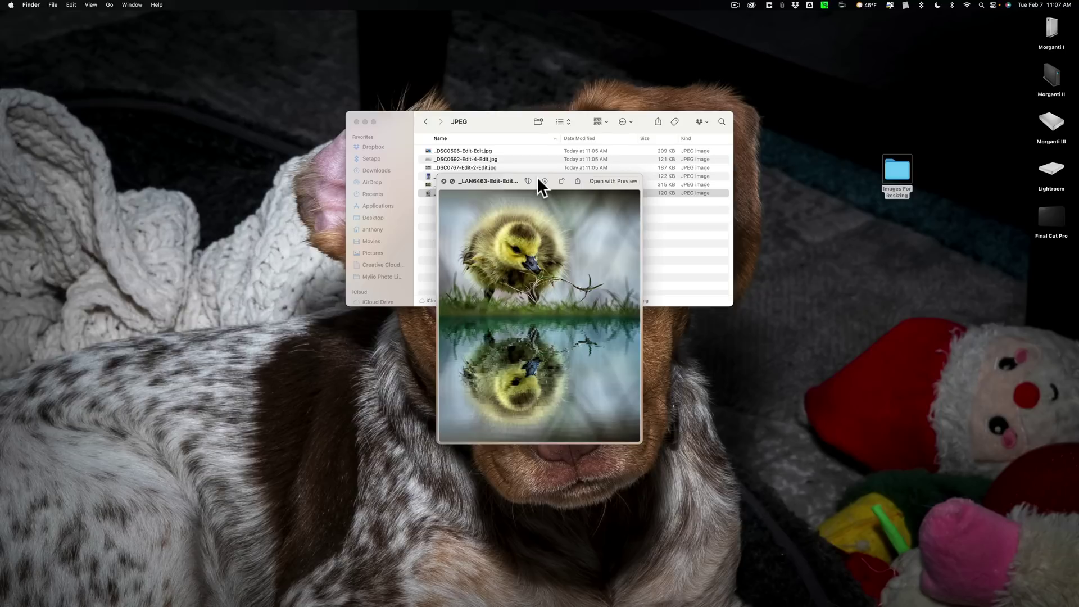
key(space)
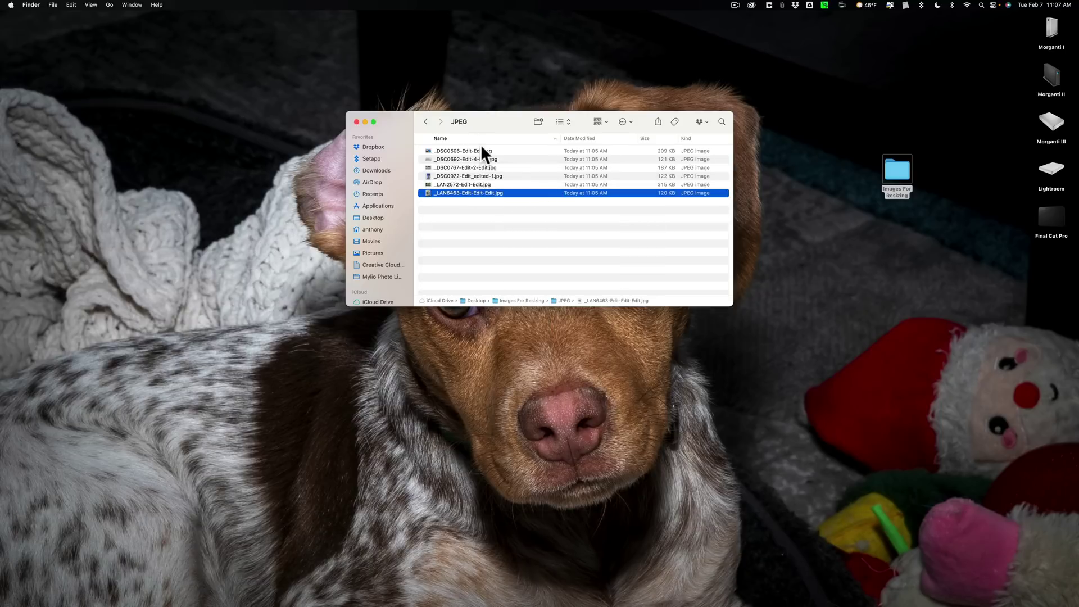
Return to Images For Resizing and open the TIFF subfolder.
click(425, 119)
click(431, 158)
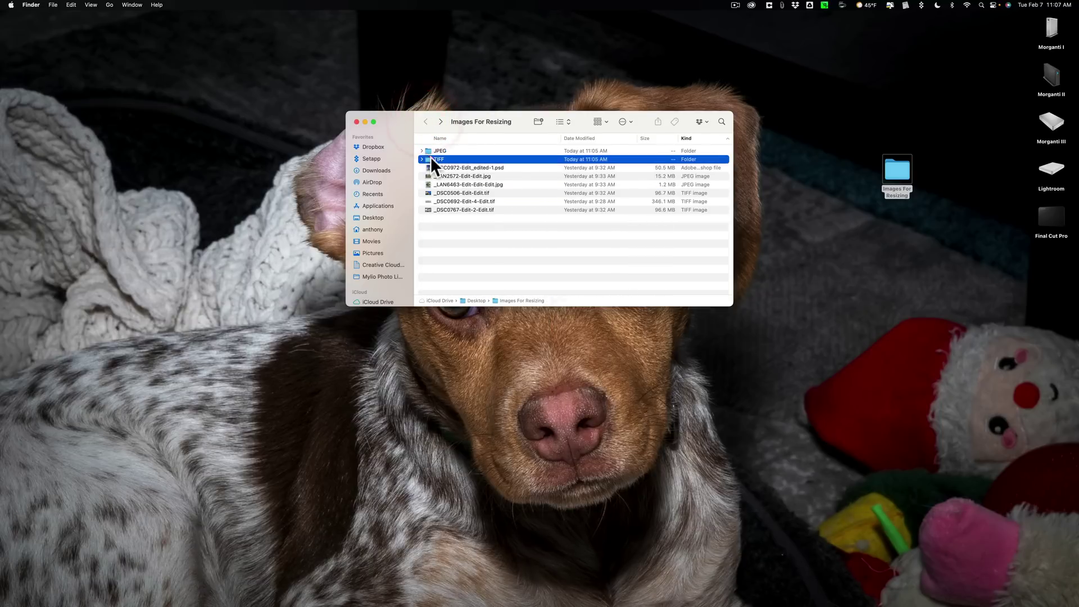
double_click(431, 157)
Quick Look each resized TIFF, from _DSC0506-Edit-Edit.tif through _LAN6463-Edit-Edit-Edit.tif.
click(463, 150)
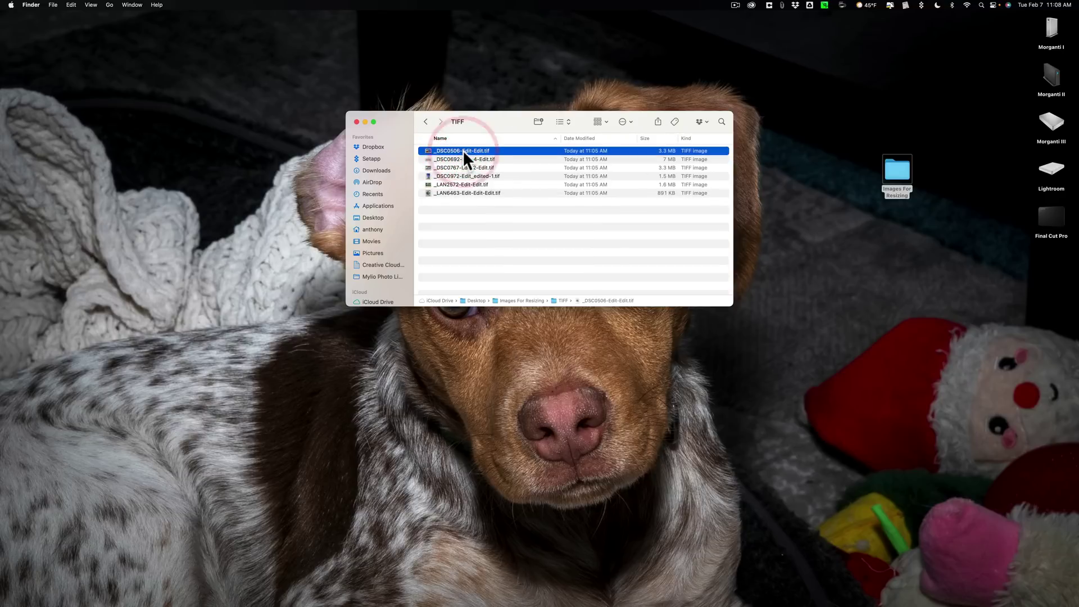
key(space)
key(space)
click(463, 155)
key(space)
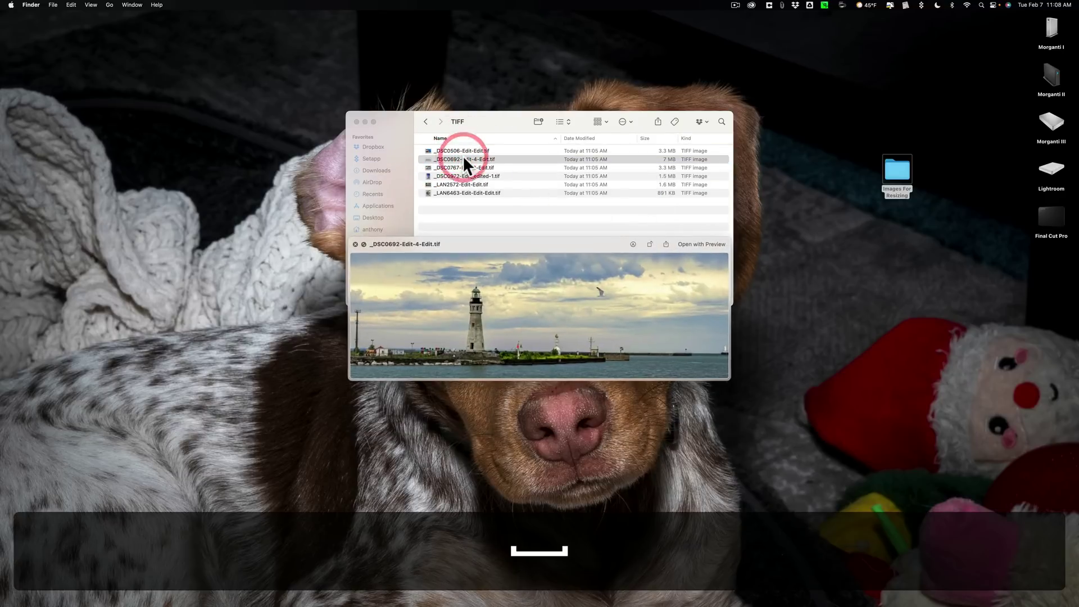
key(space)
click(462, 166)
key(space)
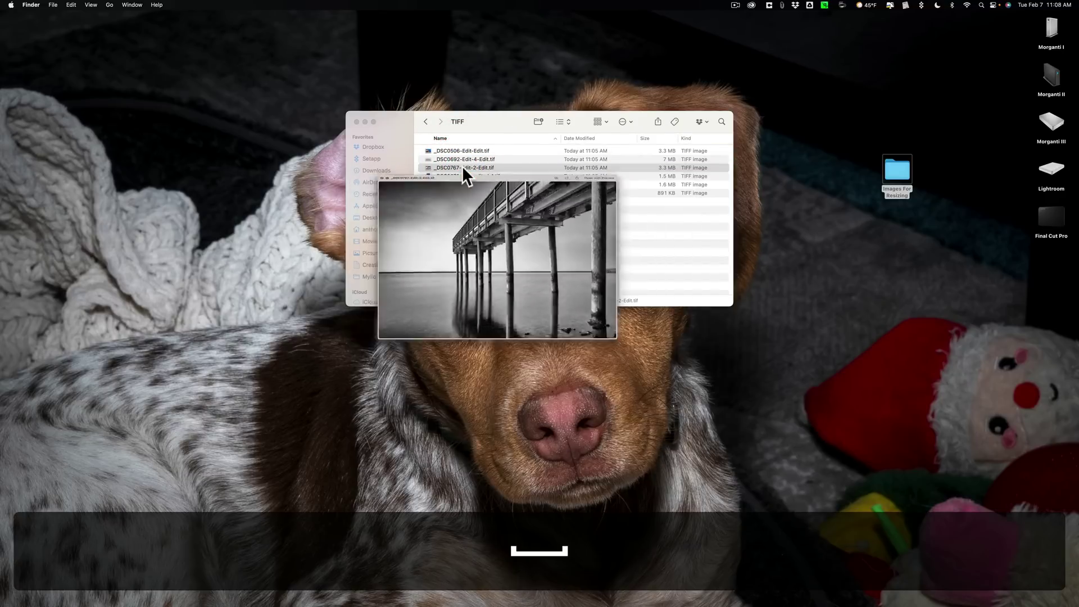
key(space)
click(463, 174)
key(space)
key(space)
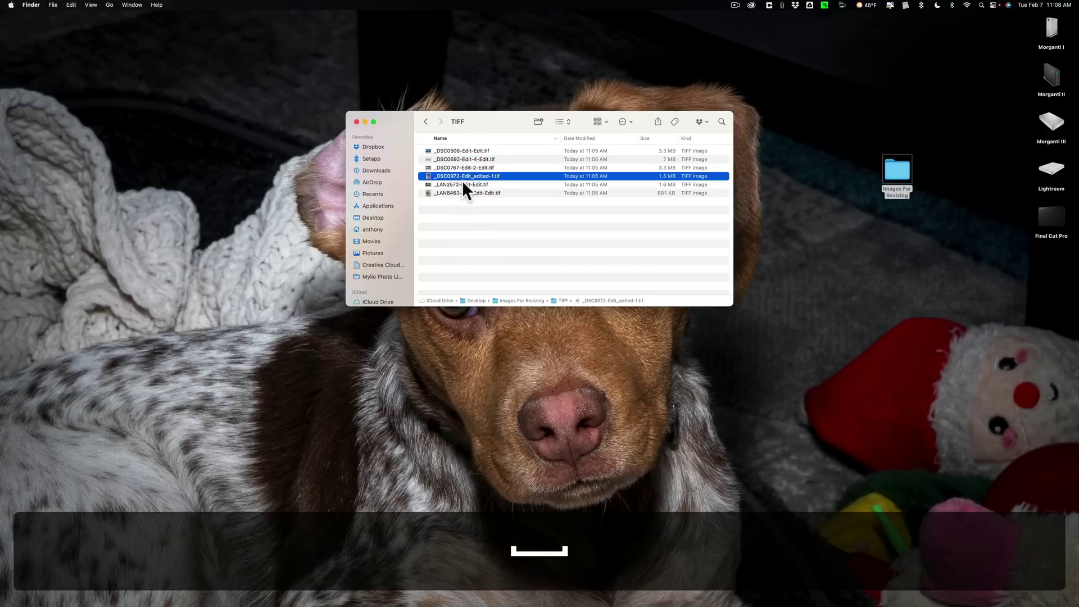
click(462, 181)
key(space)
key(space)
click(461, 190)
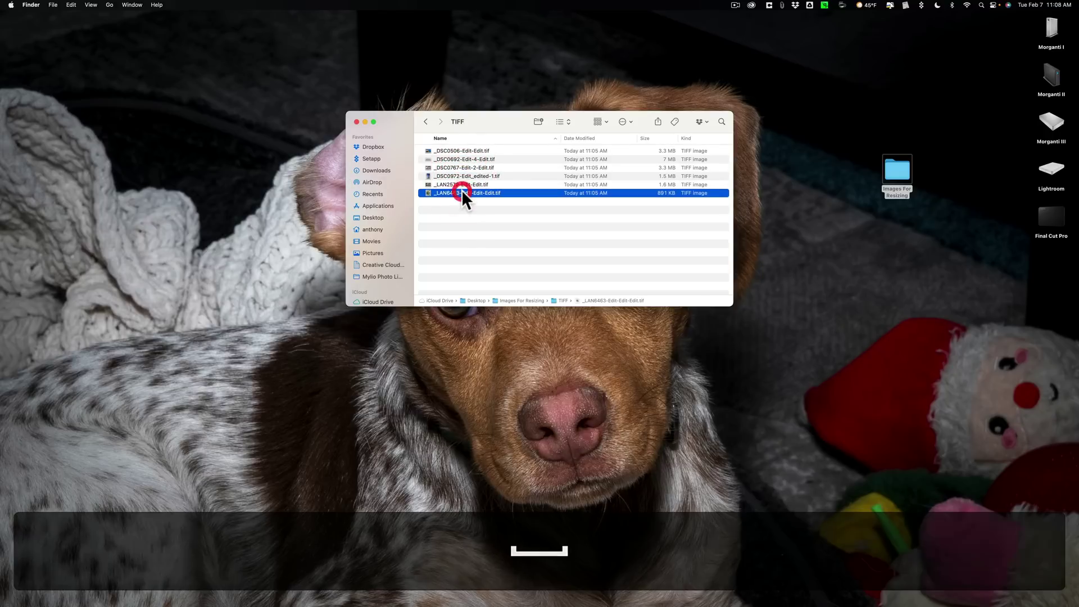
key(space)
key(space)
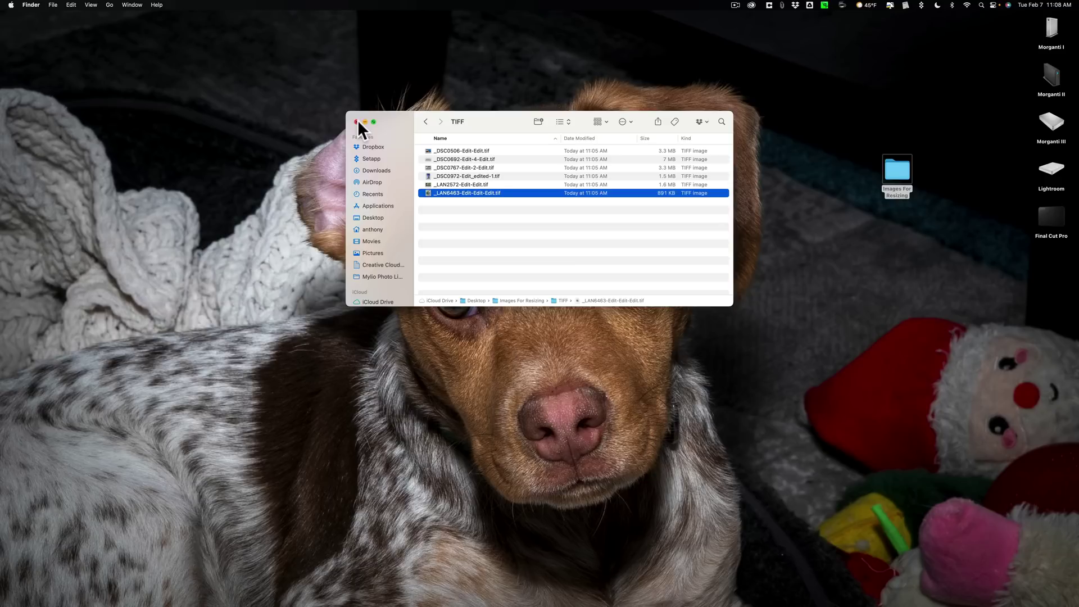
Close the TIFF folder's Finder window to reveal the desktop.
click(357, 122)
mouse_move(785, 604)
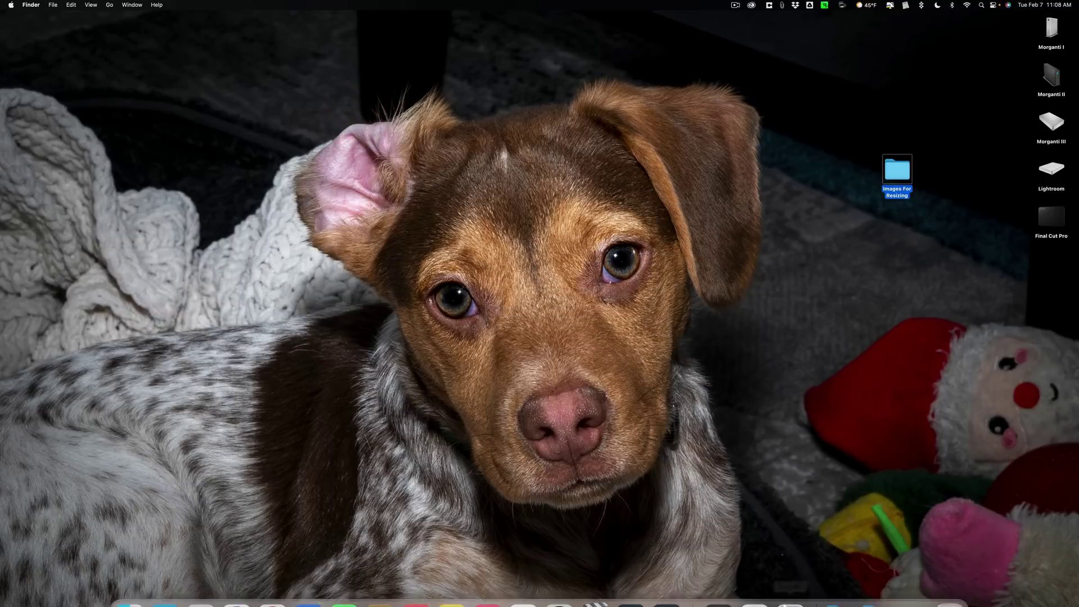